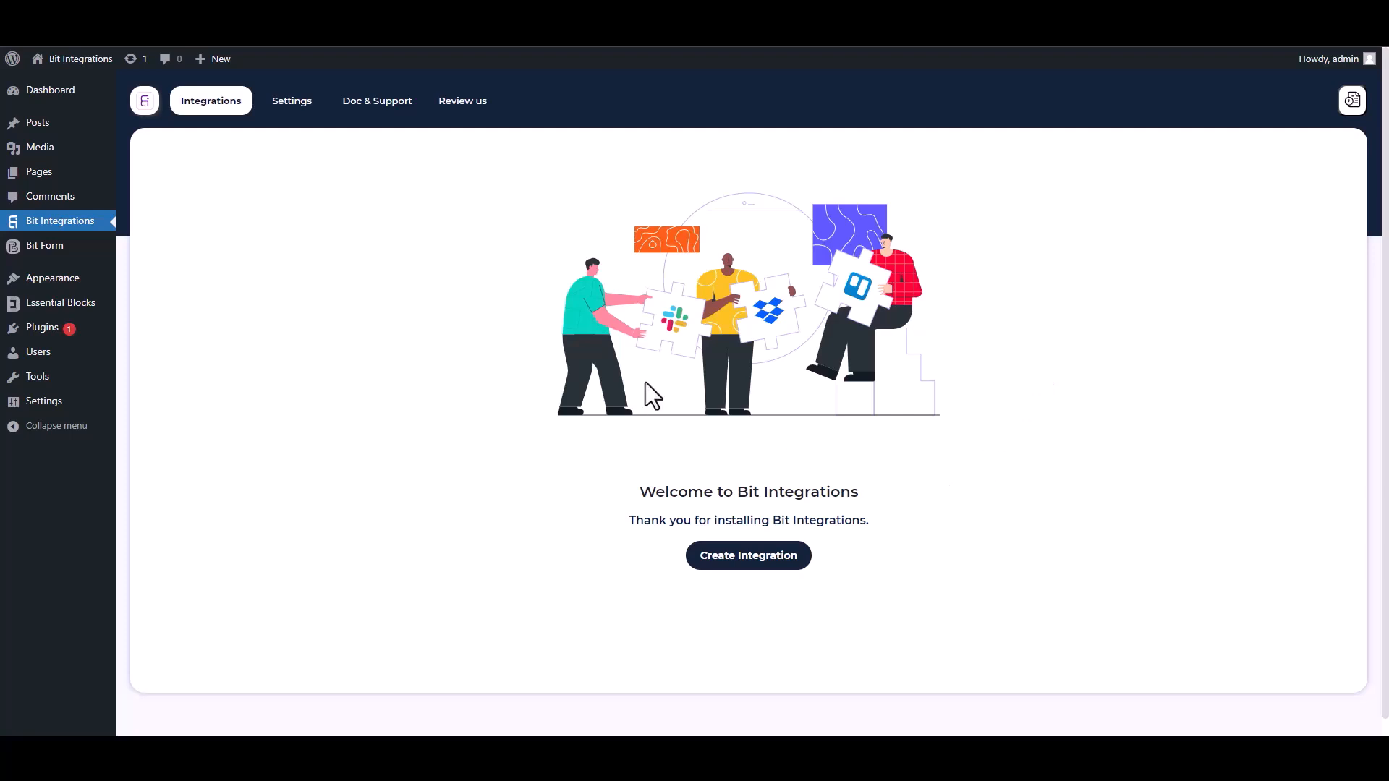
# Create a new integration with Essential Blocks as the trigger, searching for "es", and start fetching its form data
pyautogui.click(751, 565)
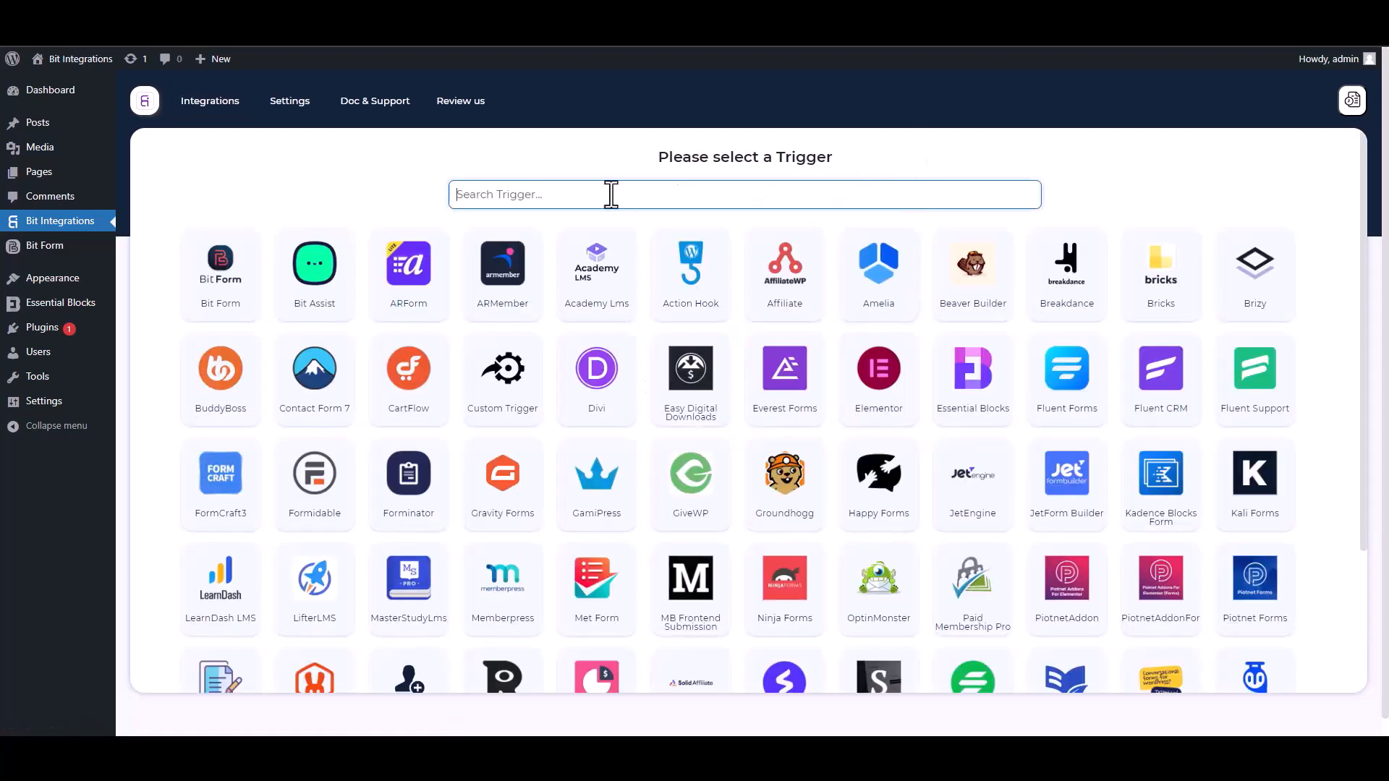
pyautogui.write('es')
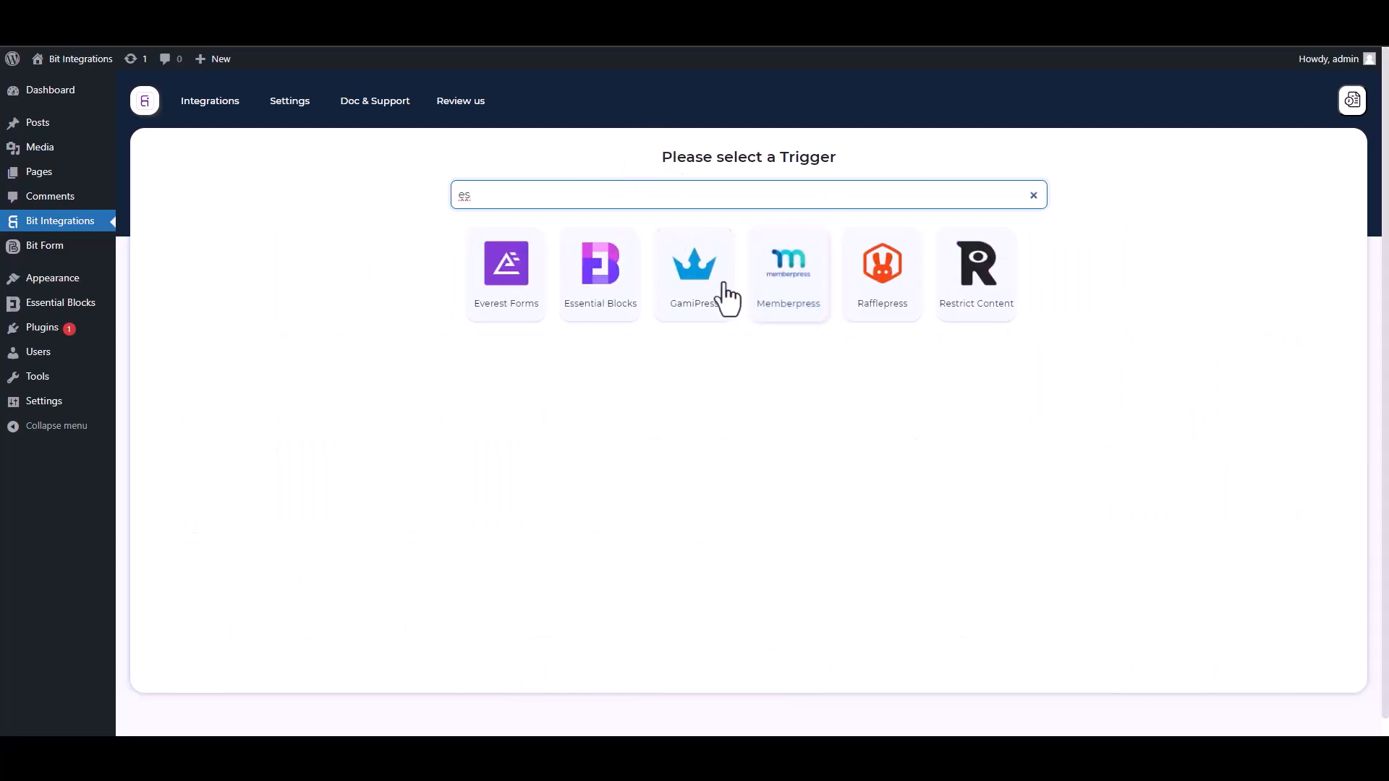
pyautogui.click(600, 300)
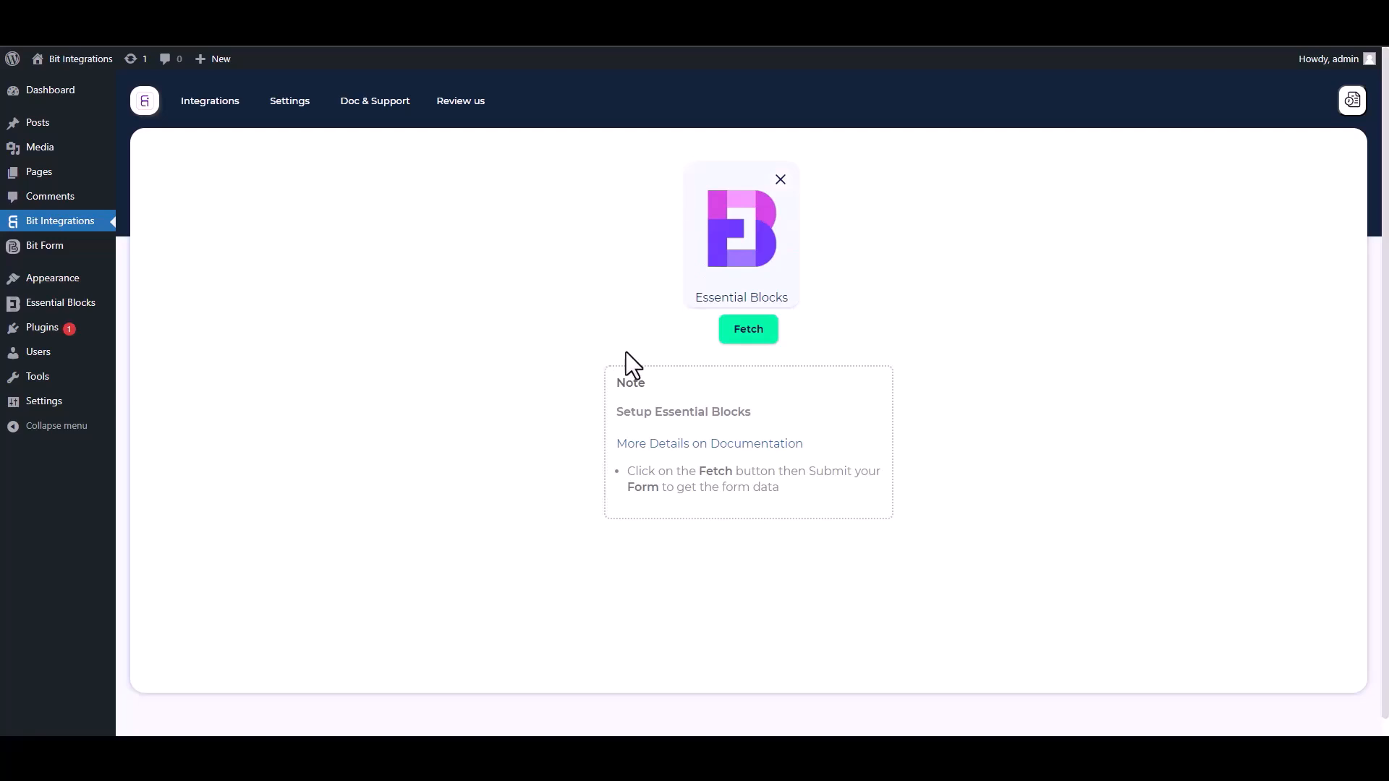
pyautogui.click(746, 337)
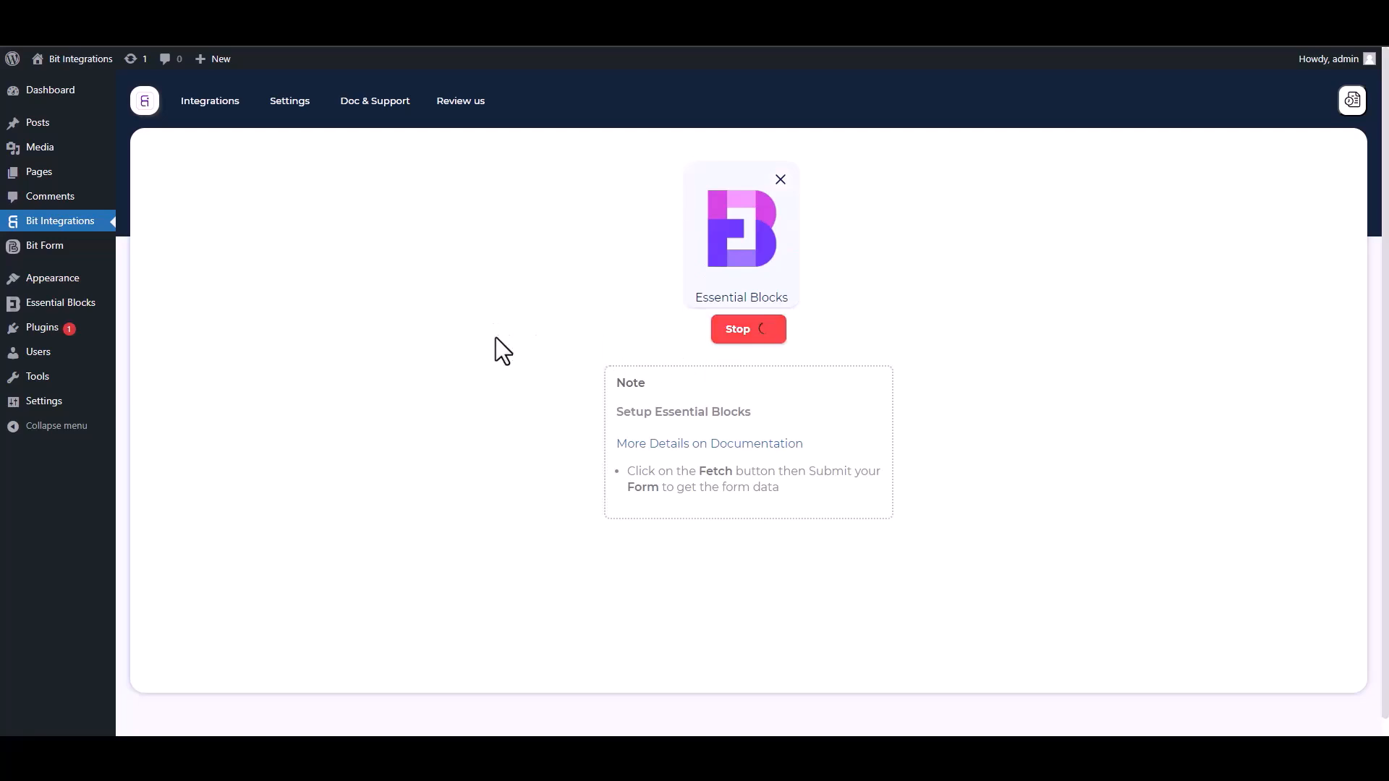
# Switch to the form page and fill First Name with test and Last Name with test2
pyautogui.click(171, 14)
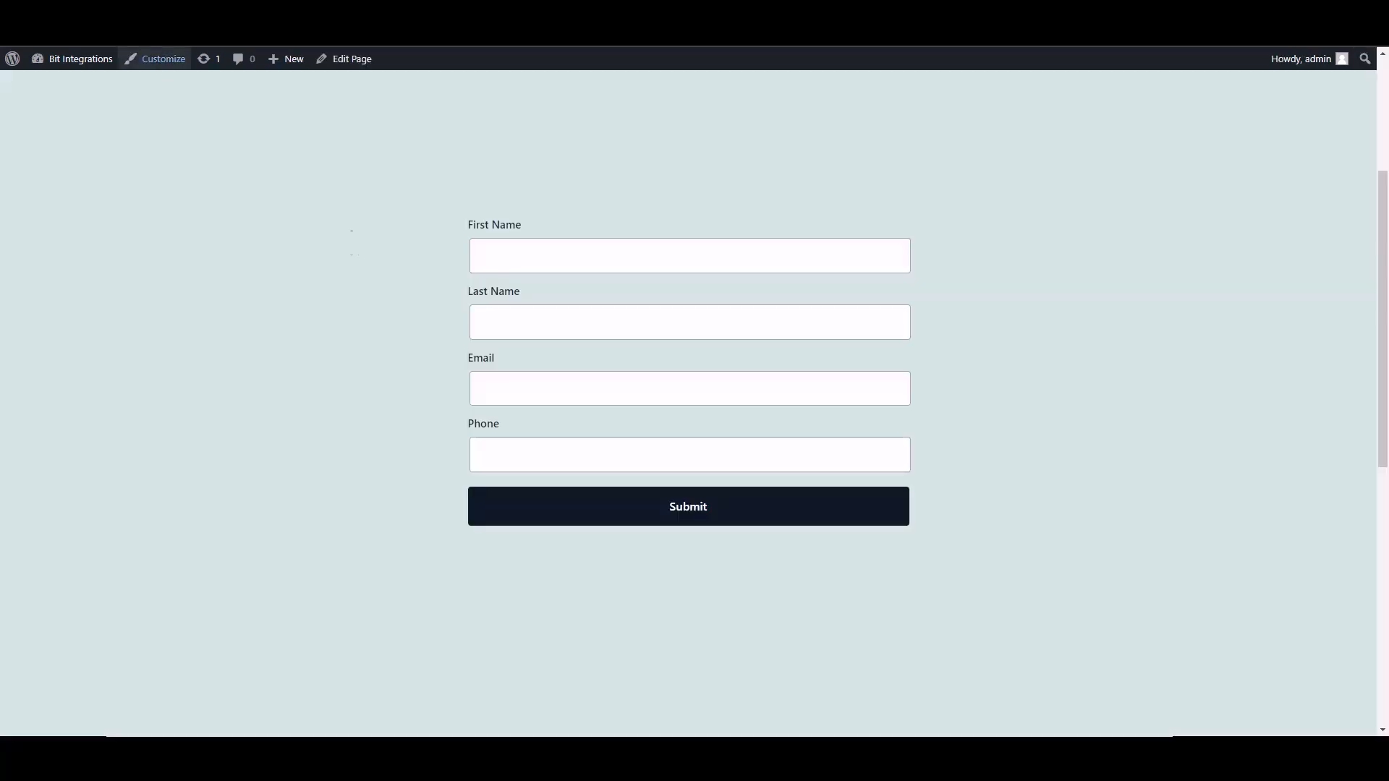
pyautogui.click(611, 268)
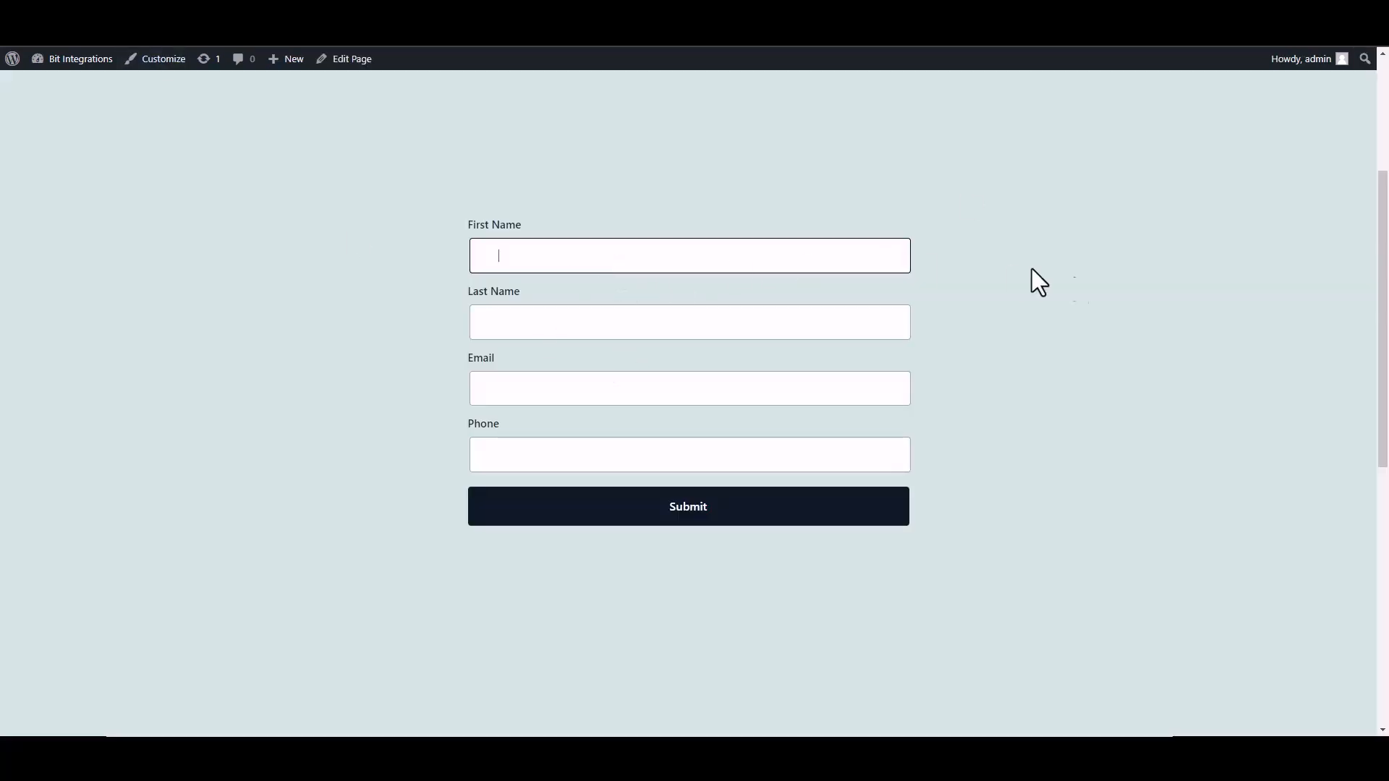
pyautogui.write('test')
pyautogui.click(871, 332)
pyautogui.write('test2')
pyautogui.click(904, 387)
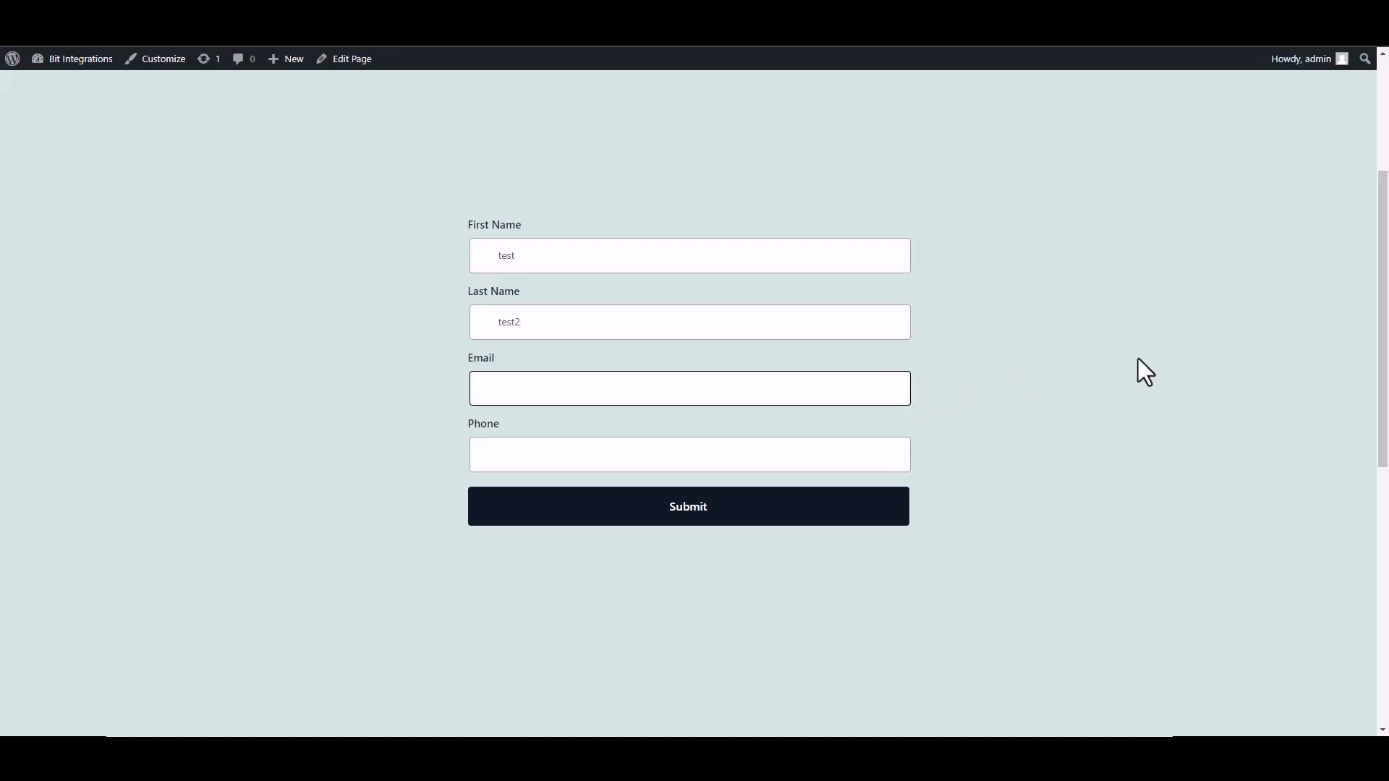
# Fill in a test e-mail address and phone number, then submit the form
pyautogui.write('test@gmail.com')
pyautogui.click(893, 453)
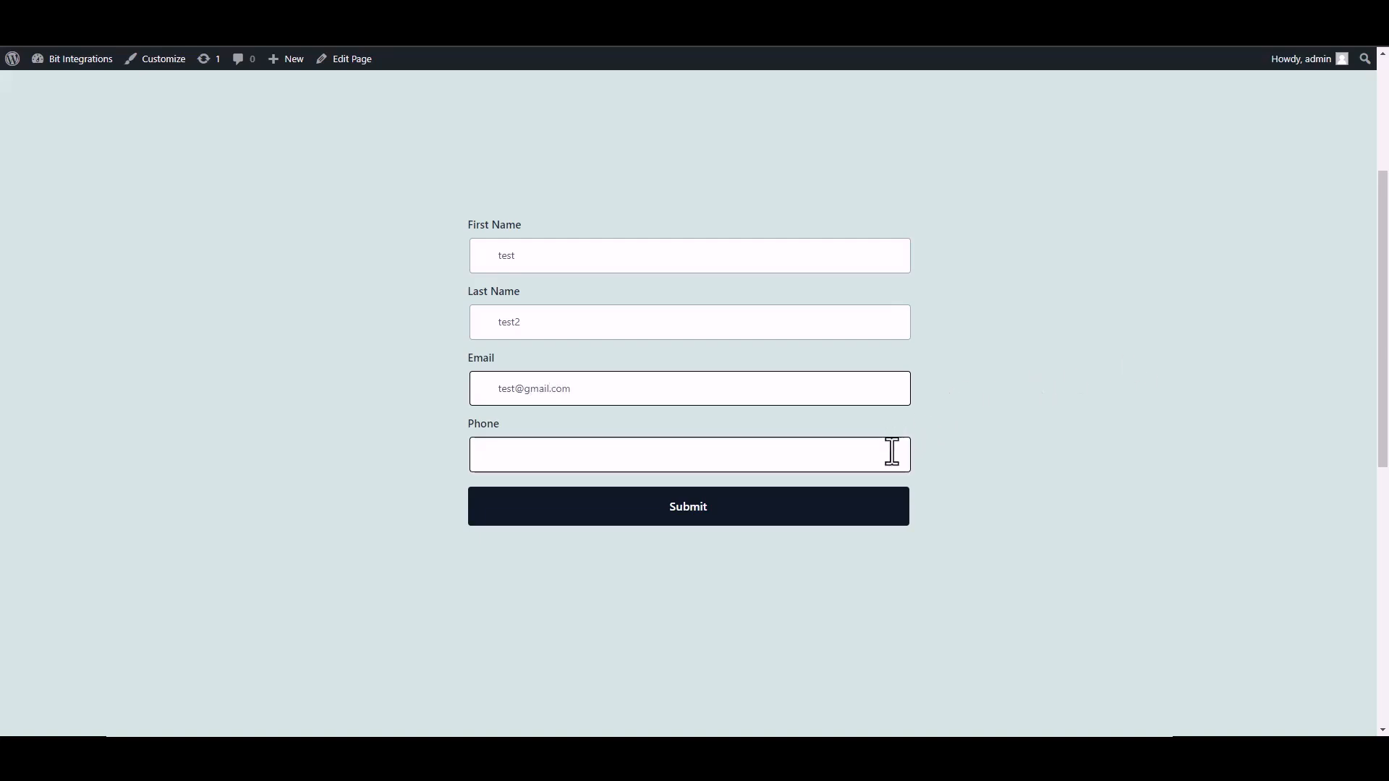
pyautogui.write('2548556')
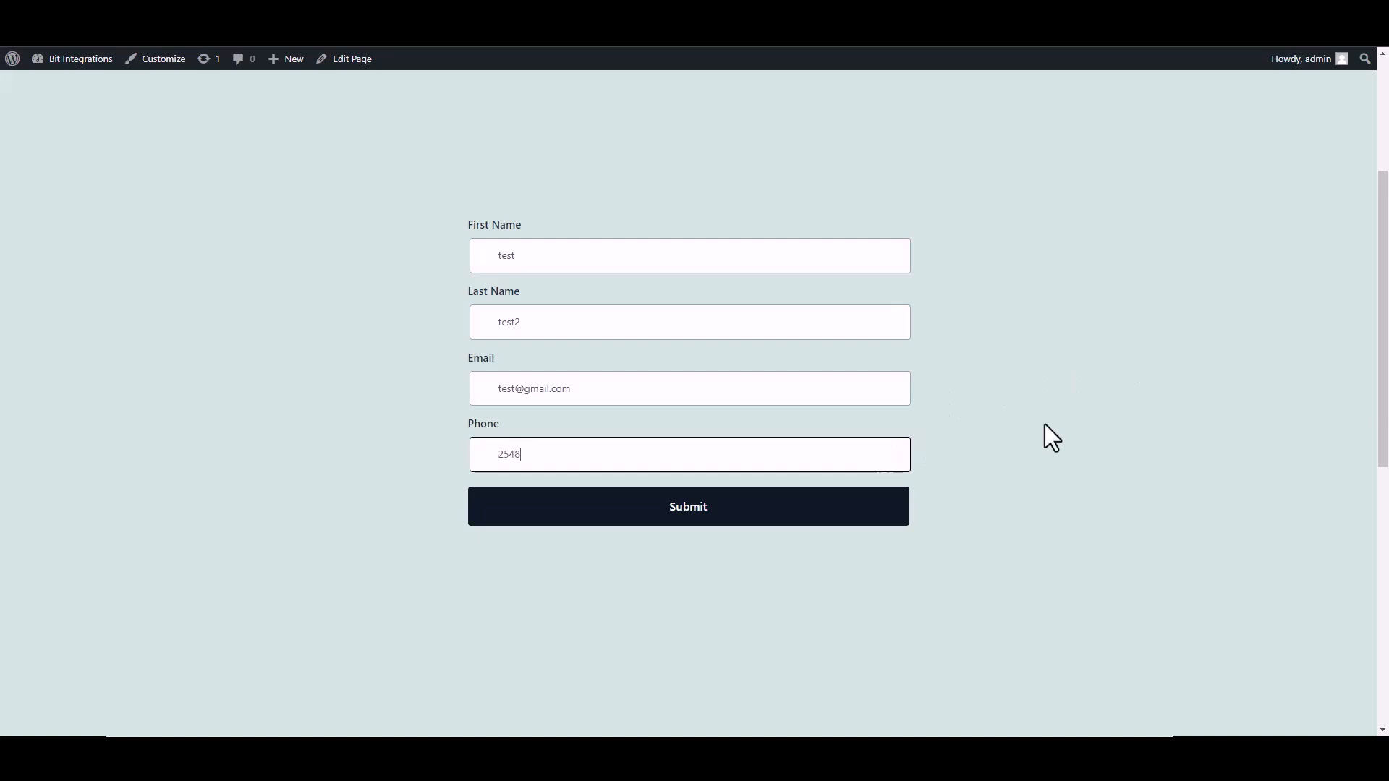
pyautogui.write('5')
pyautogui.click(868, 517)
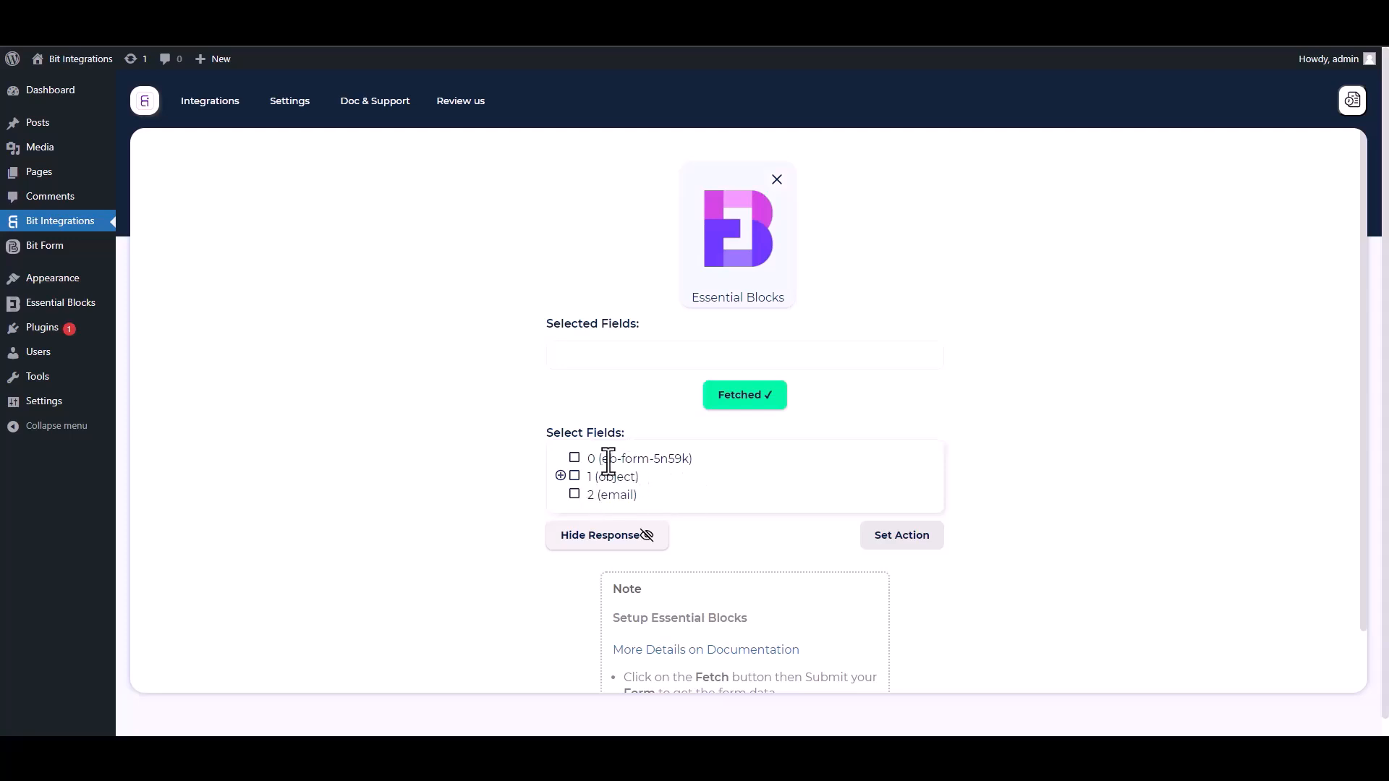
# Select field 0 and the first-name, last-name, email and Phone fields under 1 (object)
pyautogui.moveTo(694, 460); pyautogui.dragTo(597, 465)
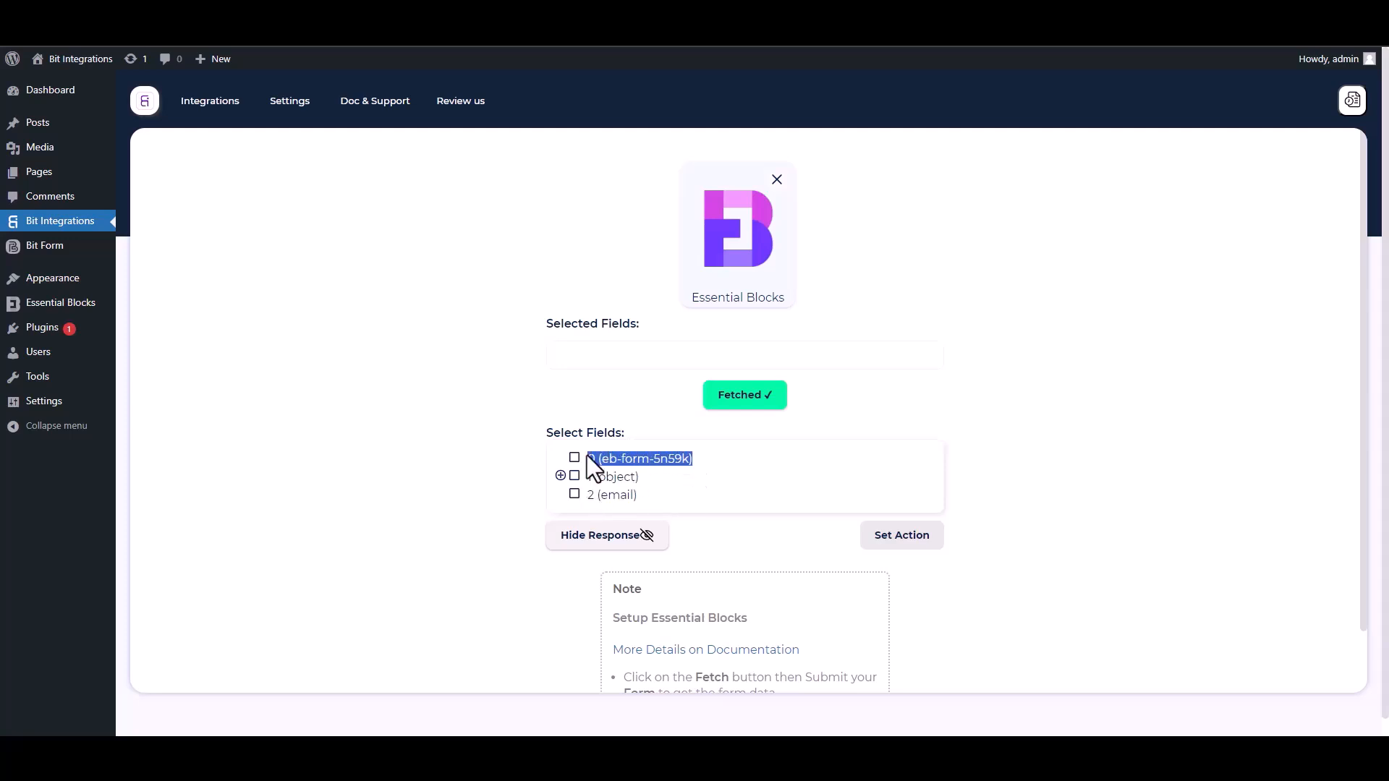
pyautogui.click(576, 460)
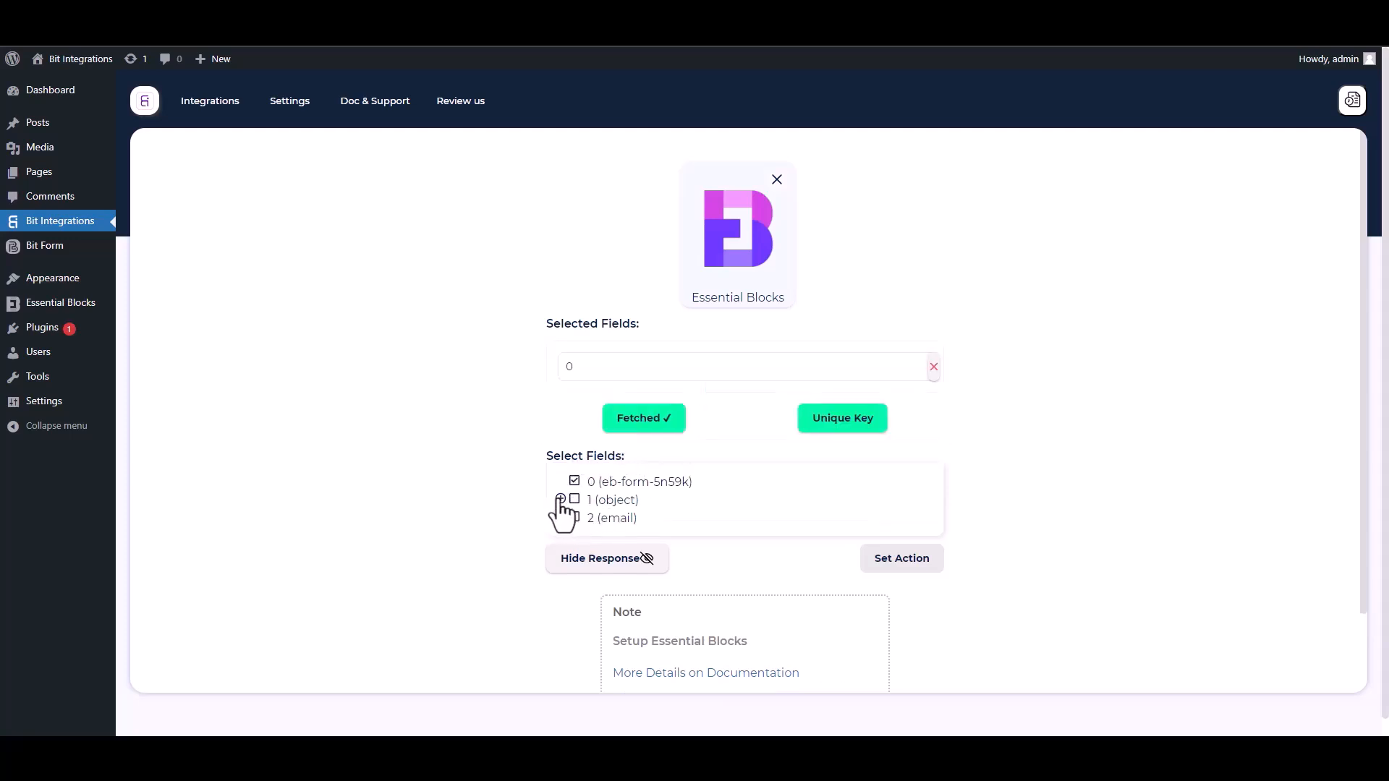
pyautogui.click(561, 499)
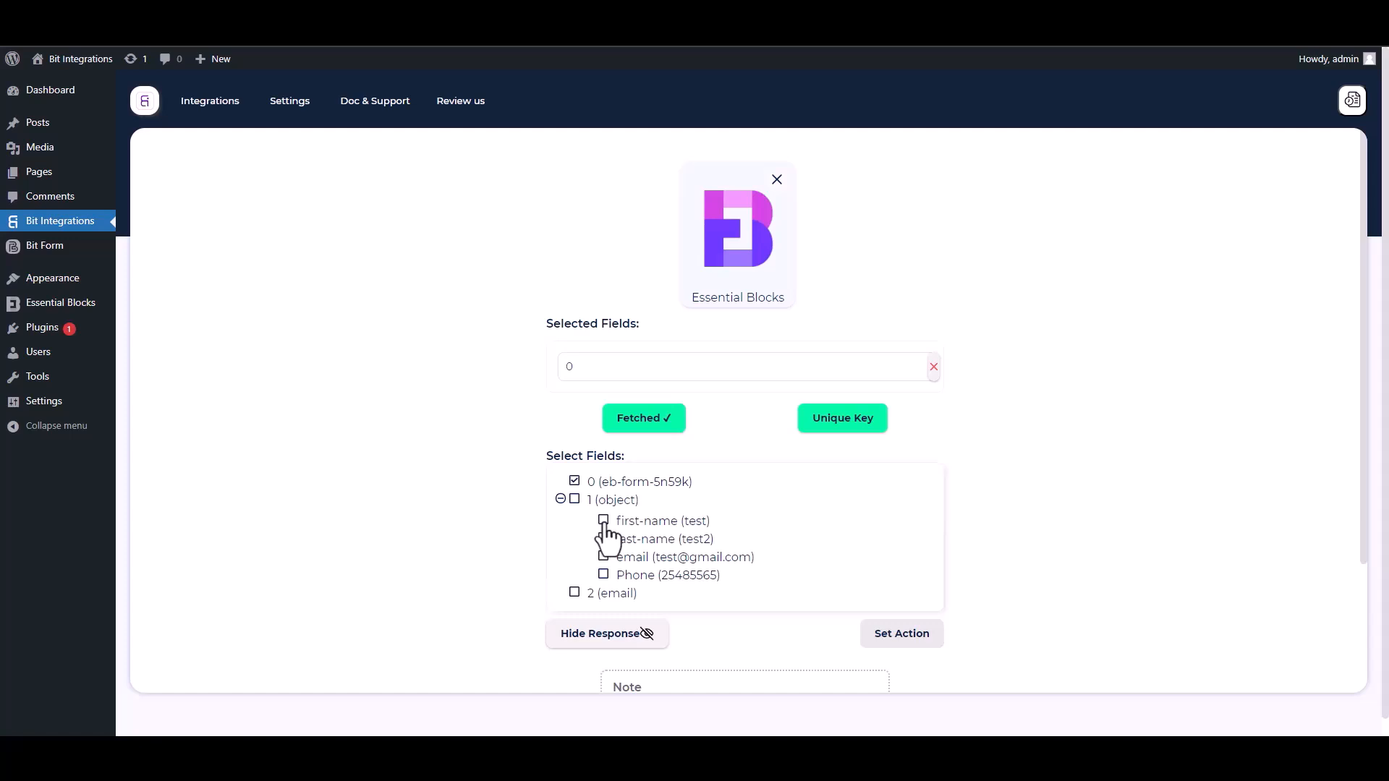
pyautogui.click(604, 521)
pyautogui.click(604, 575)
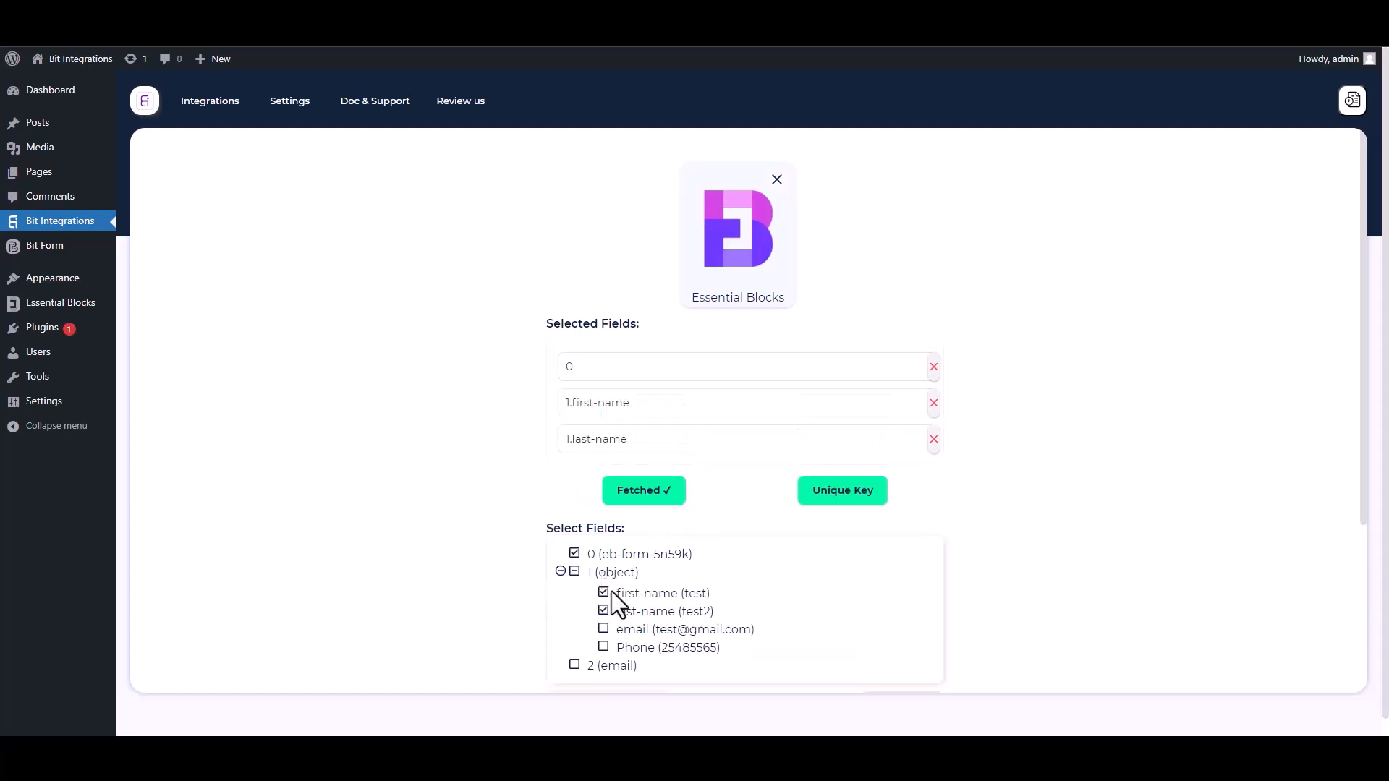
pyautogui.click(605, 628)
pyautogui.click(604, 683)
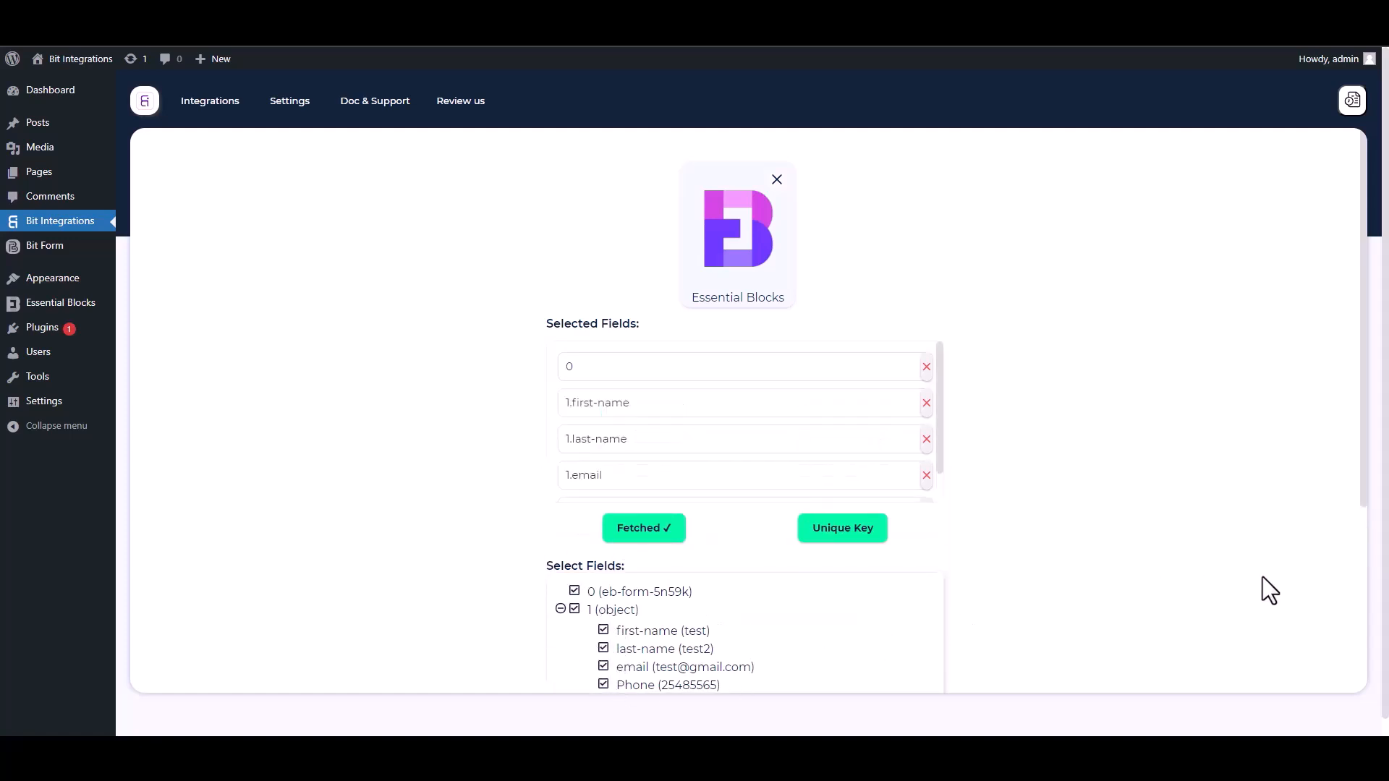
# Set the unique primary key to 0
pyautogui.scroll(-2, 1360, 524)
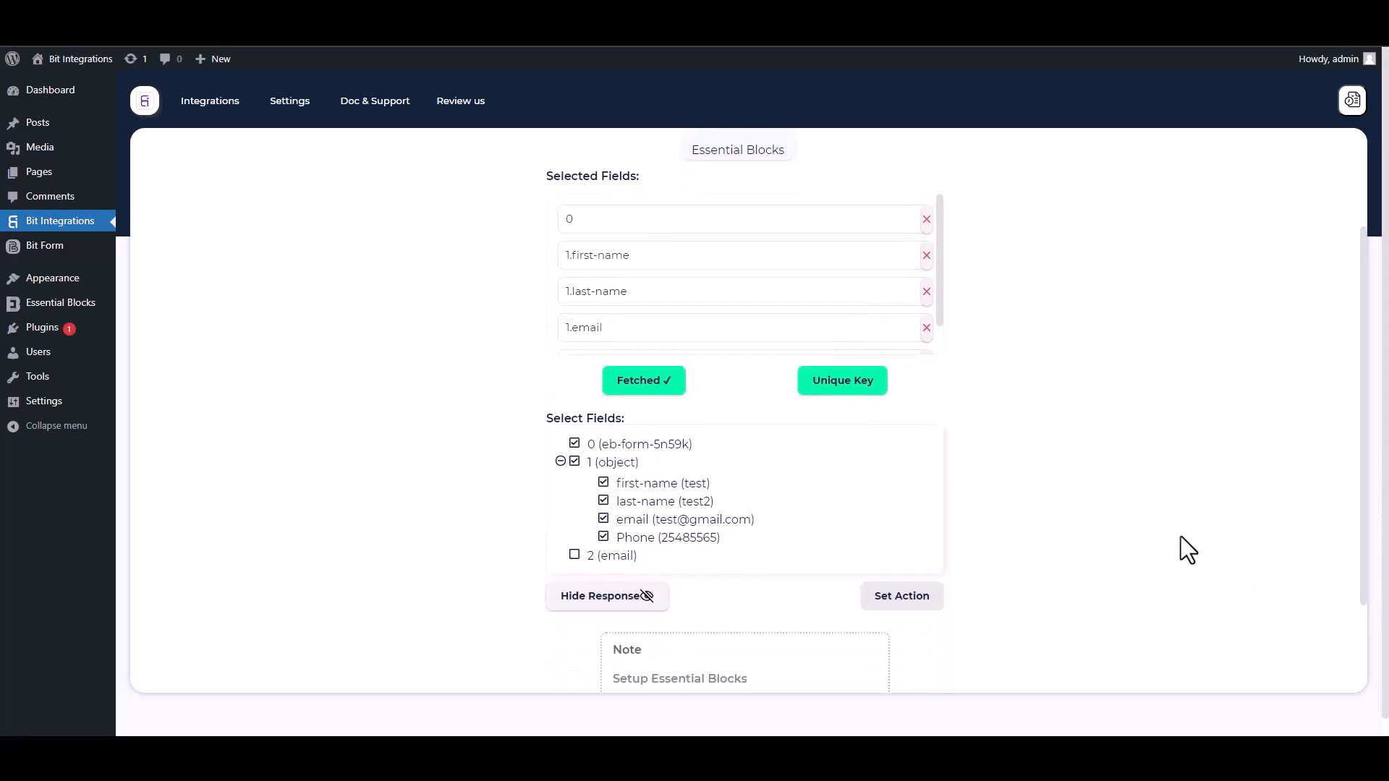
pyautogui.click(858, 391)
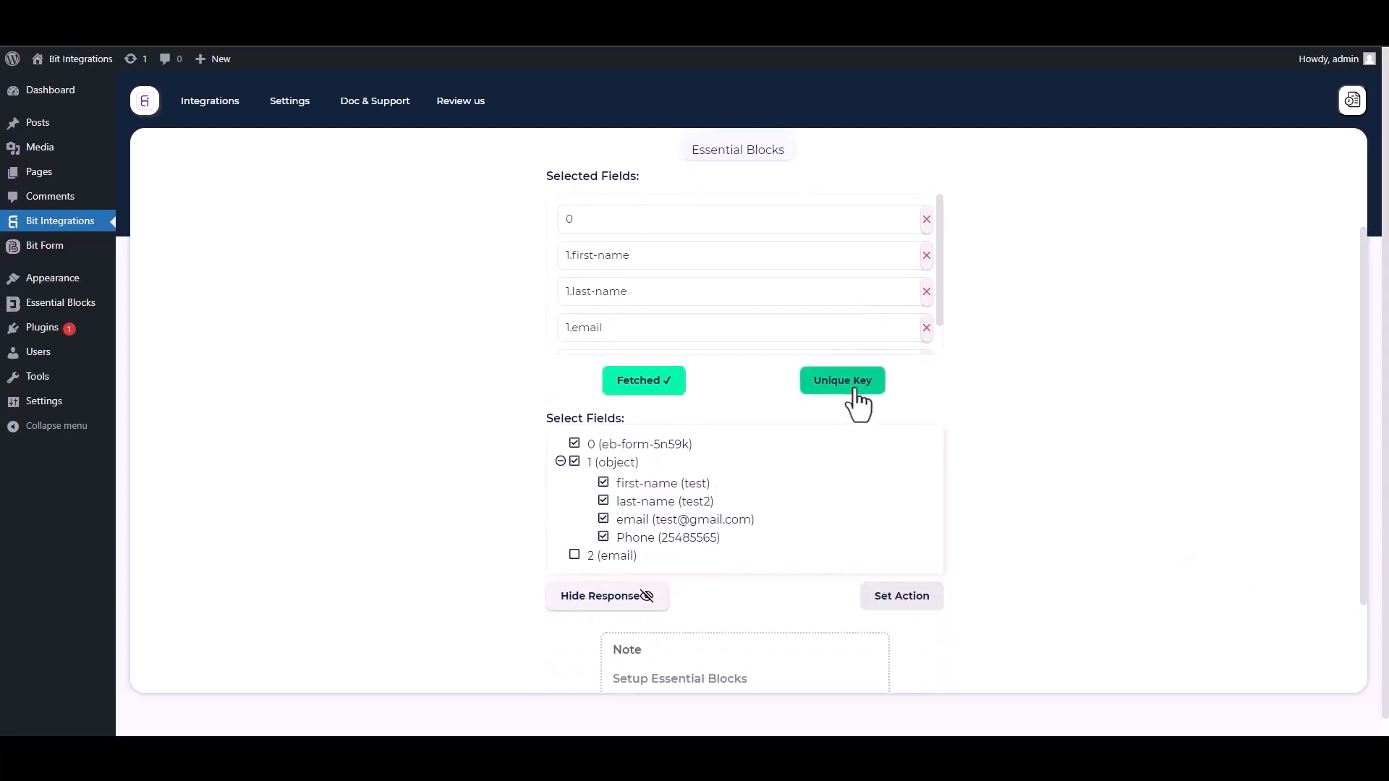
pyautogui.click(716, 400)
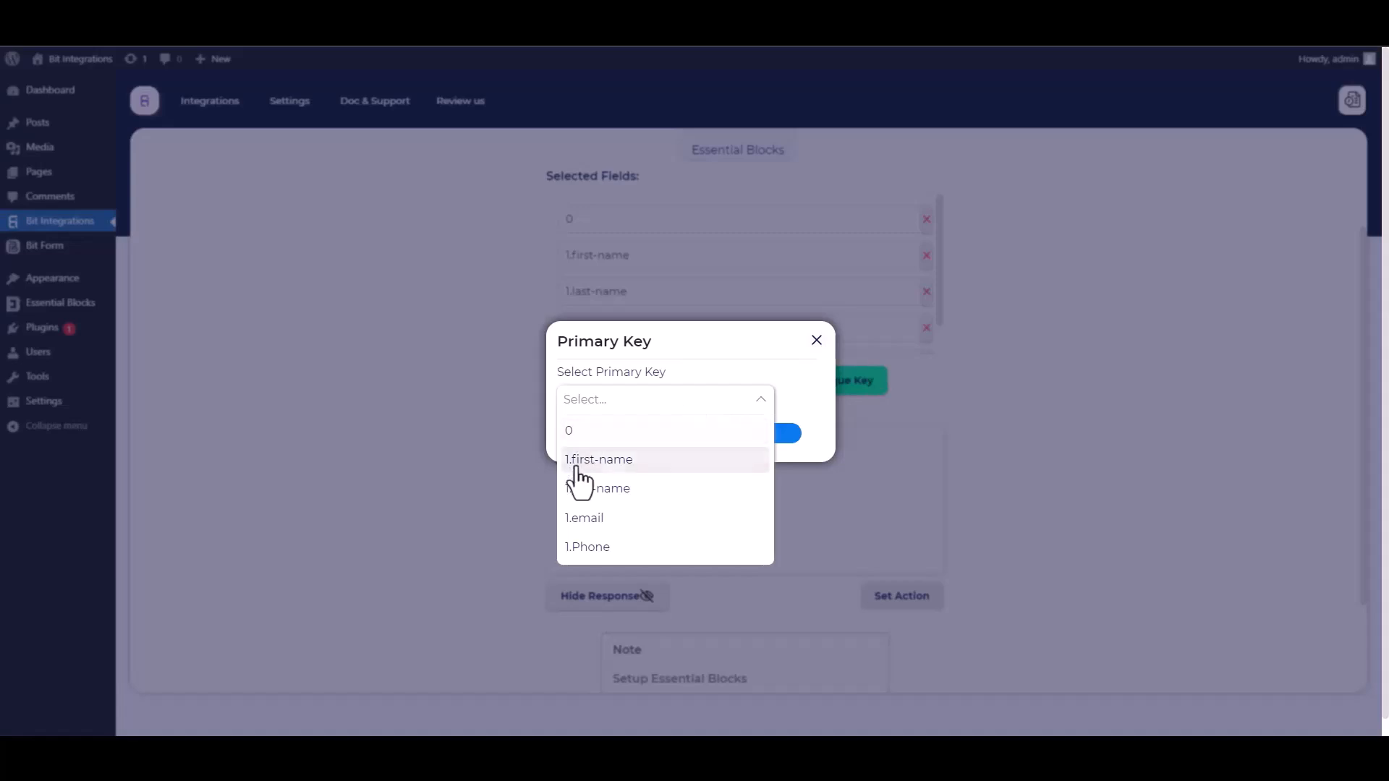
pyautogui.click(577, 438)
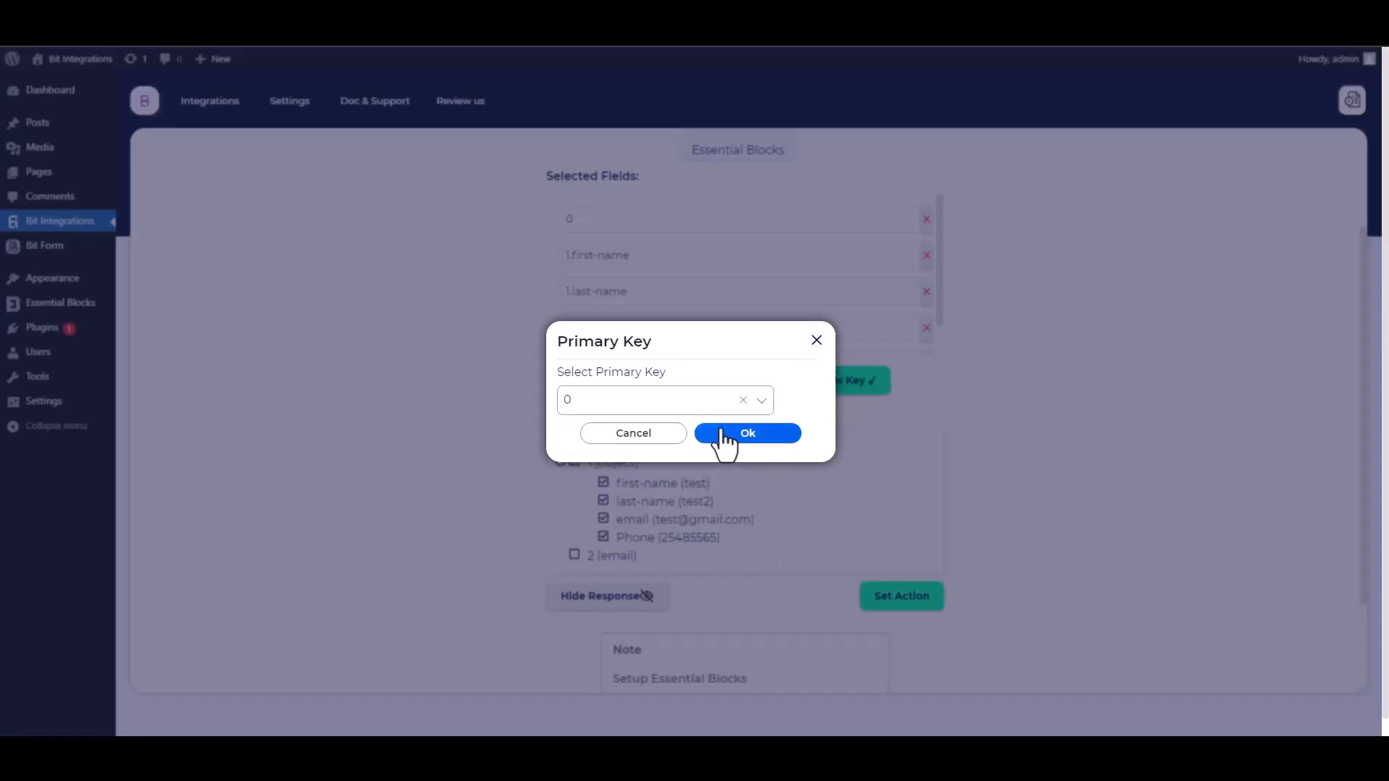
pyautogui.click(771, 436)
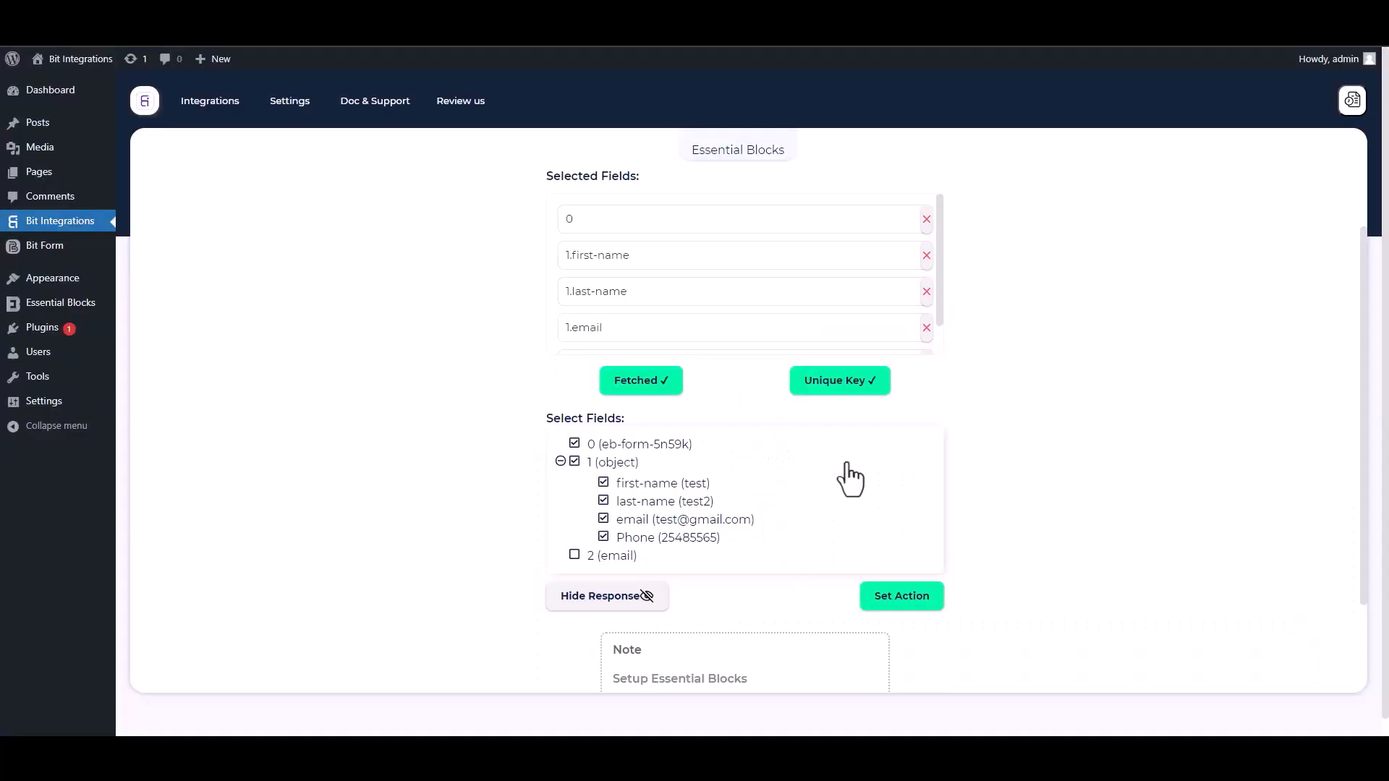
# Proceed to set the action and choose Keap after searching for keap
pyautogui.click(902, 597)
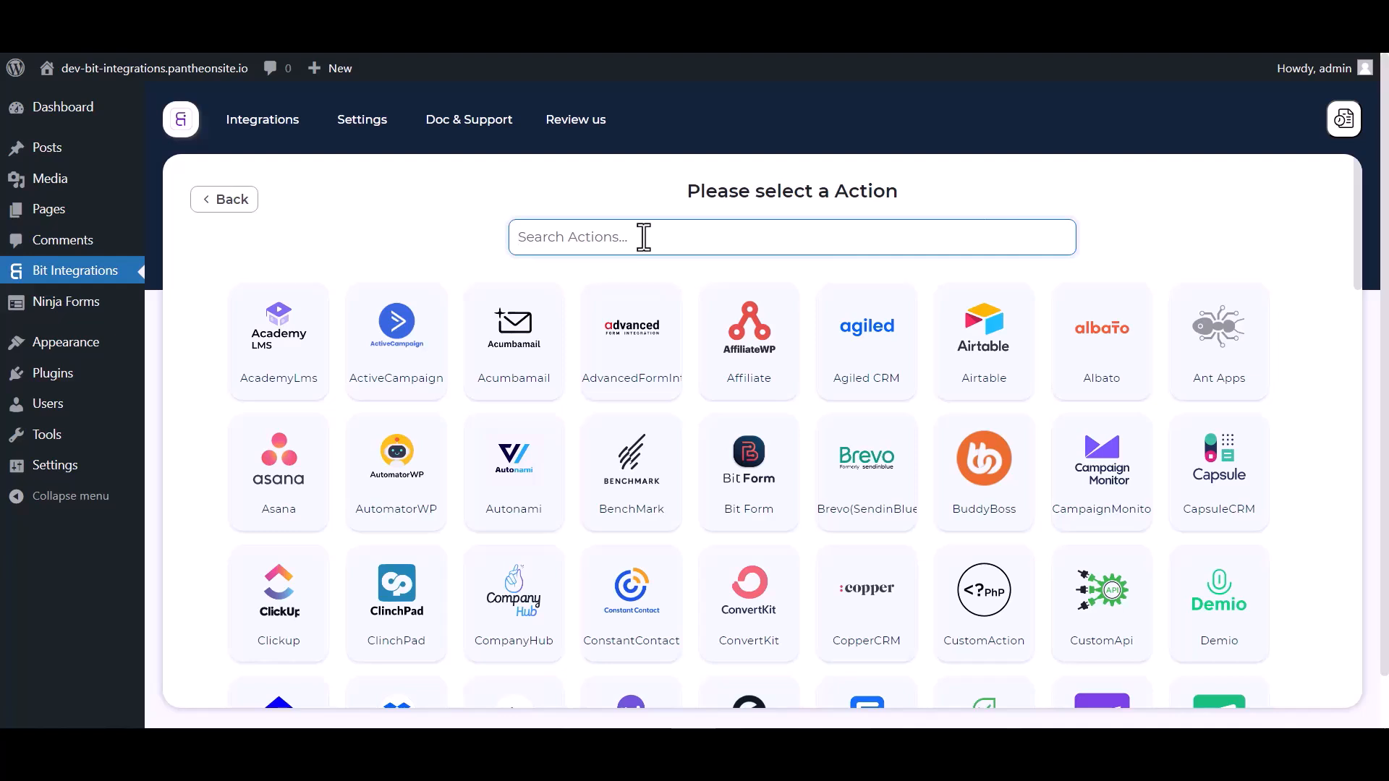
pyautogui.write('keap')
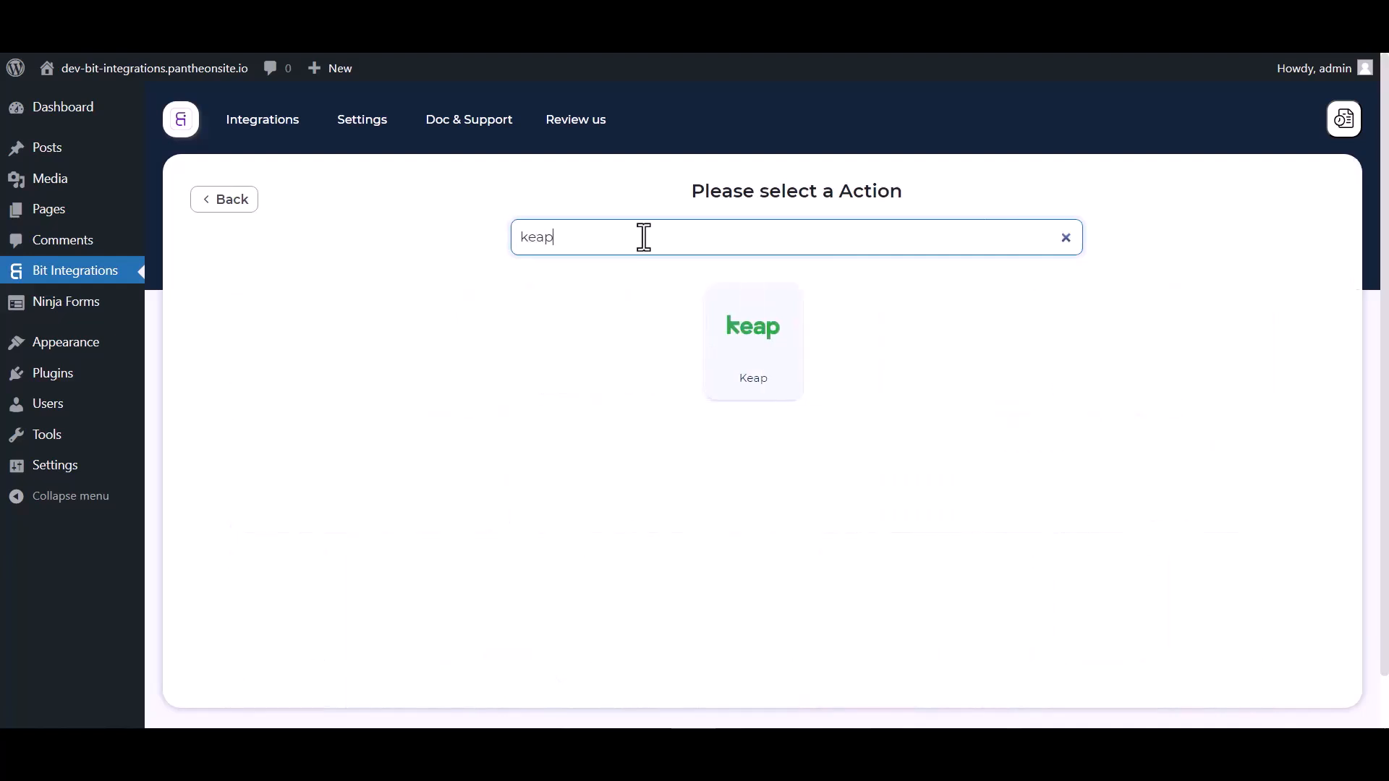
pyautogui.click(775, 364)
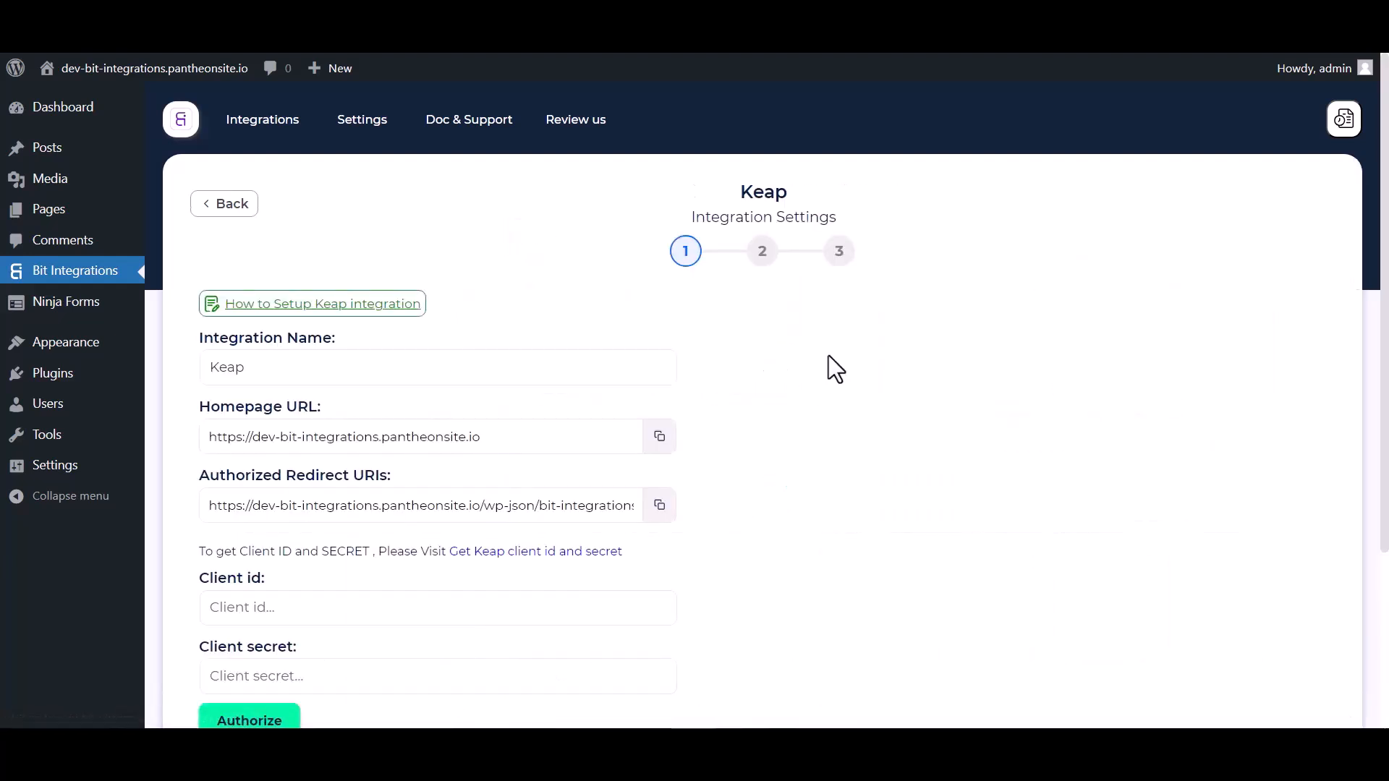
# Open the Keap client id and secret page and start creating a new app
pyautogui.scroll(-3, 858, 352)
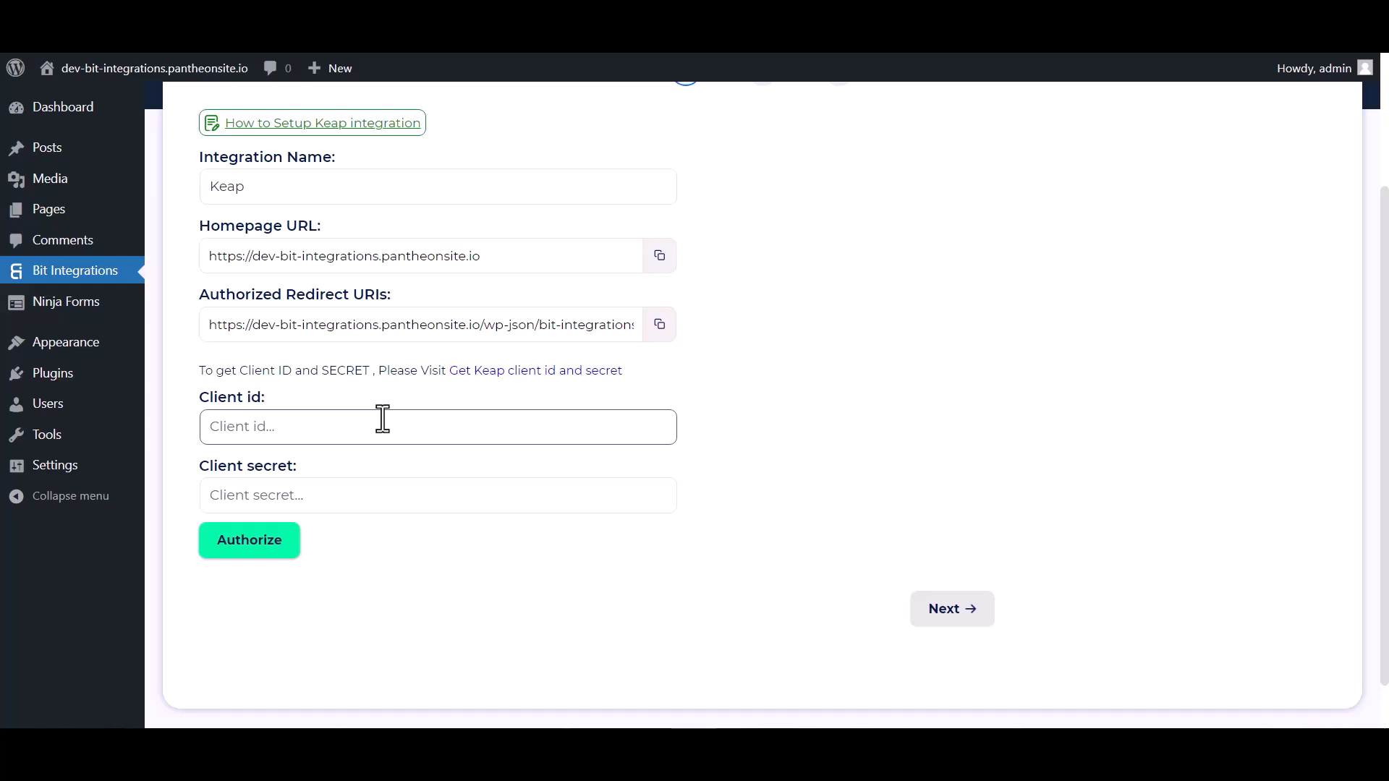
pyautogui.click(540, 373)
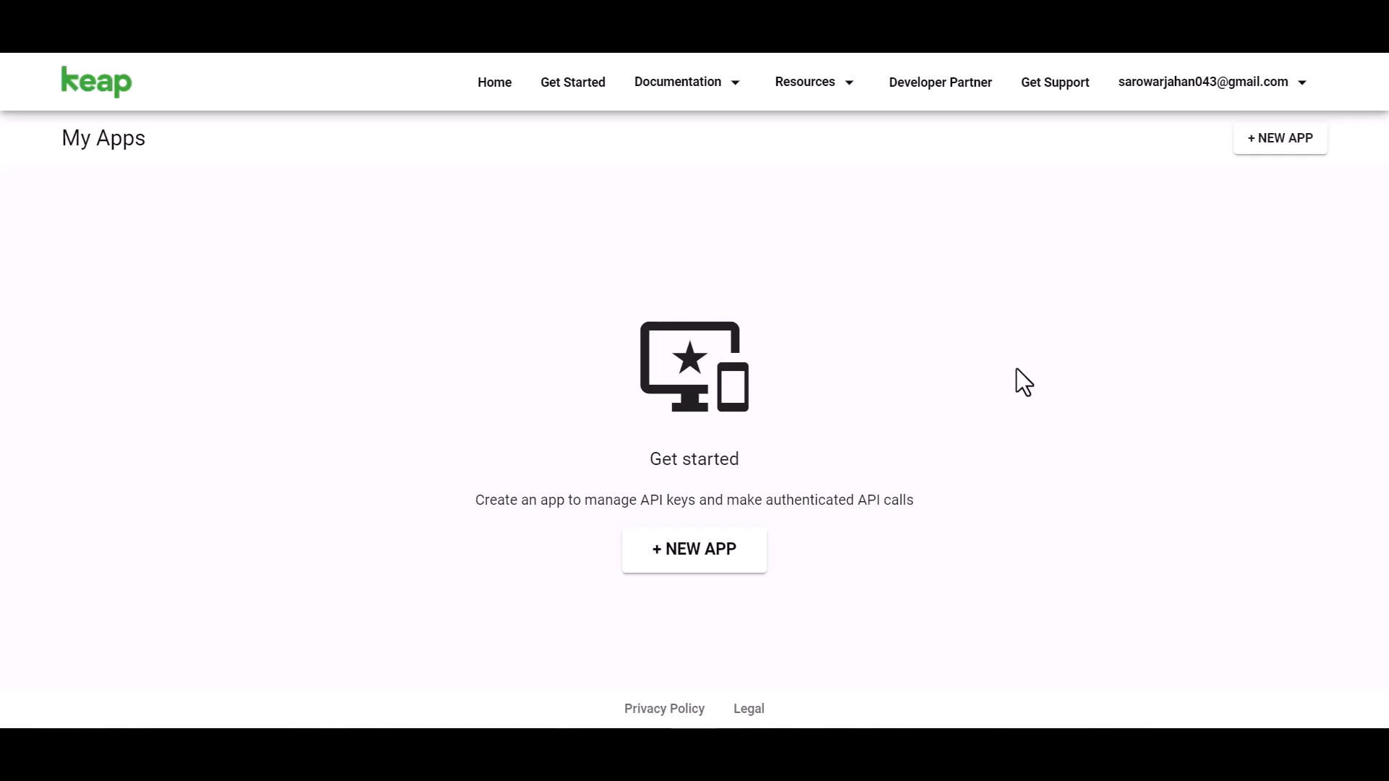
pyautogui.click(707, 555)
pyautogui.click(358, 259)
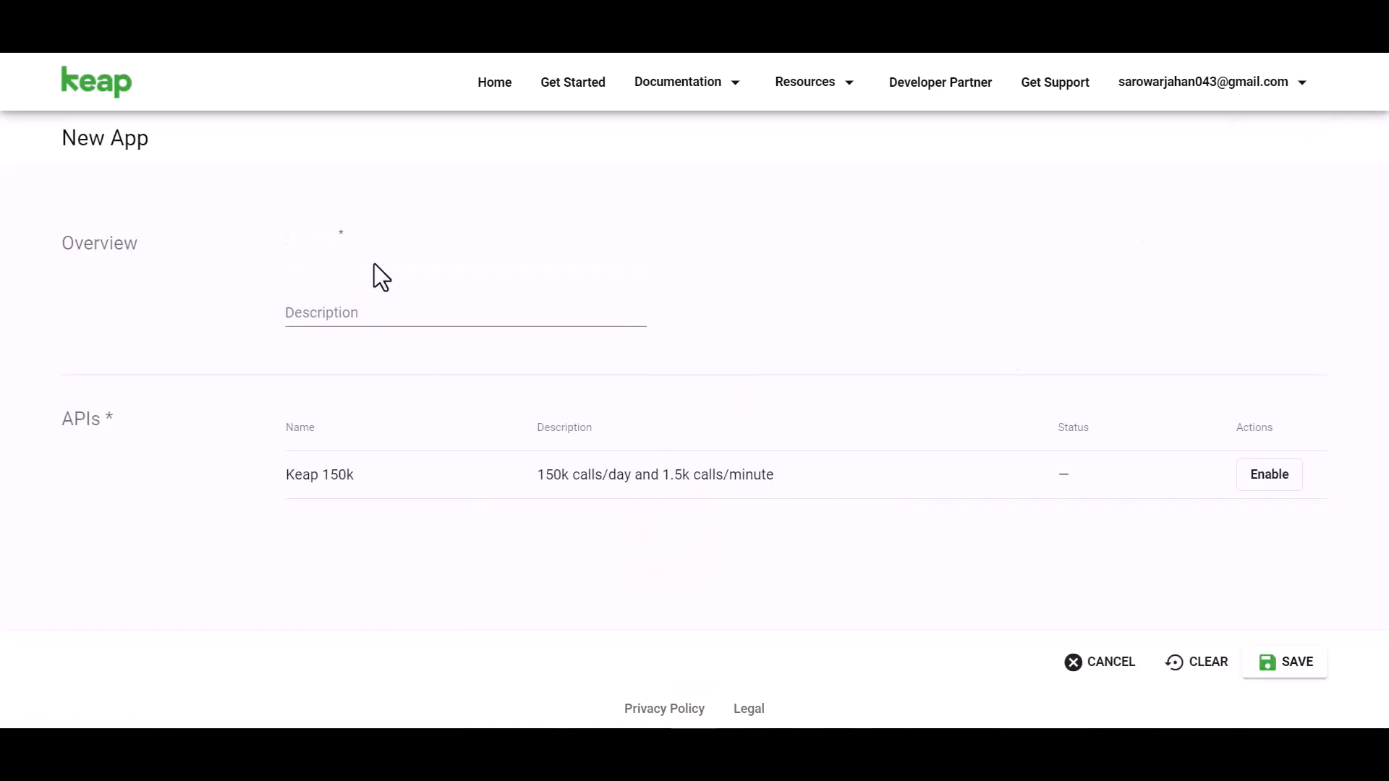
# Name the app Bit Integrations, enable the Keap 150k API and save the app
pyautogui.write('Bit Integr')
pyautogui.click(1257, 474)
pyautogui.click(1292, 663)
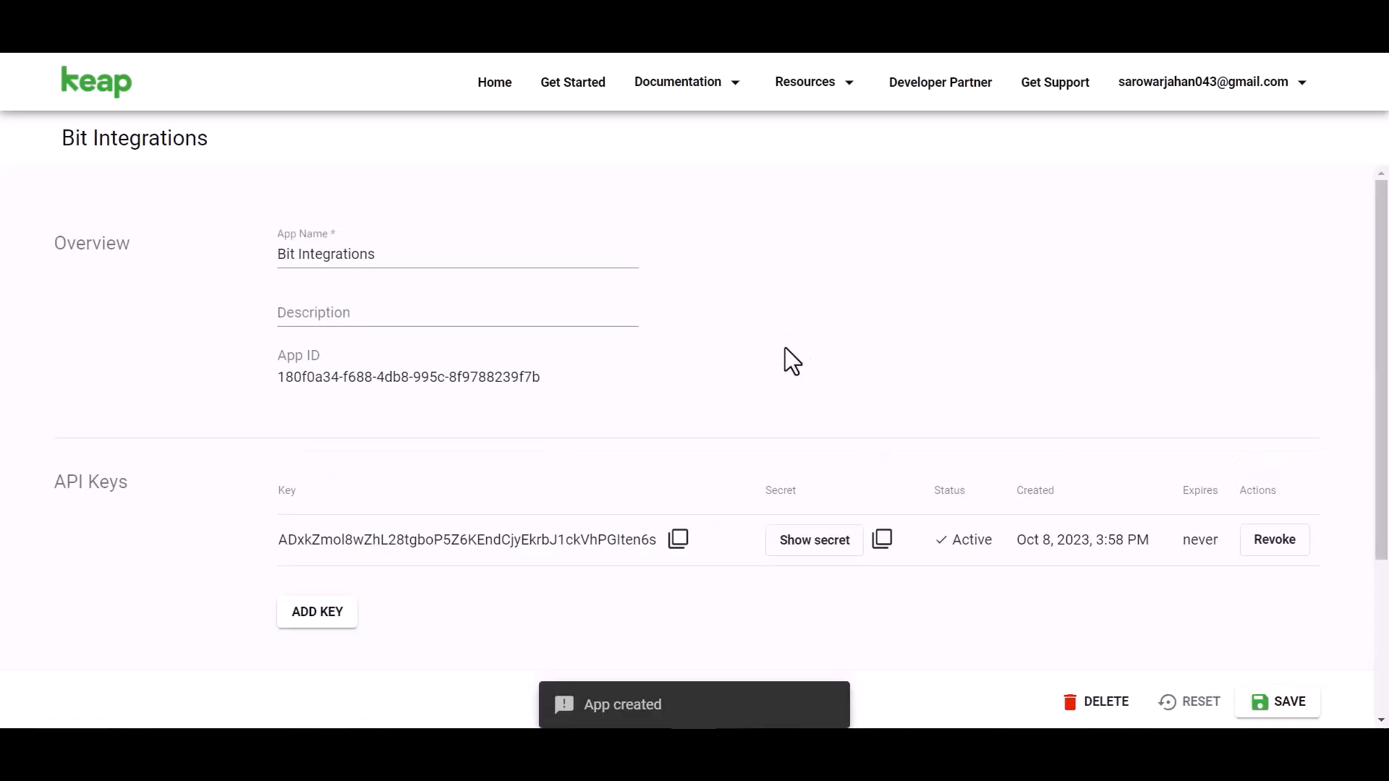
# Copy the new app's API key and paste it into the Client id field
pyautogui.scroll(-3, 785, 347)
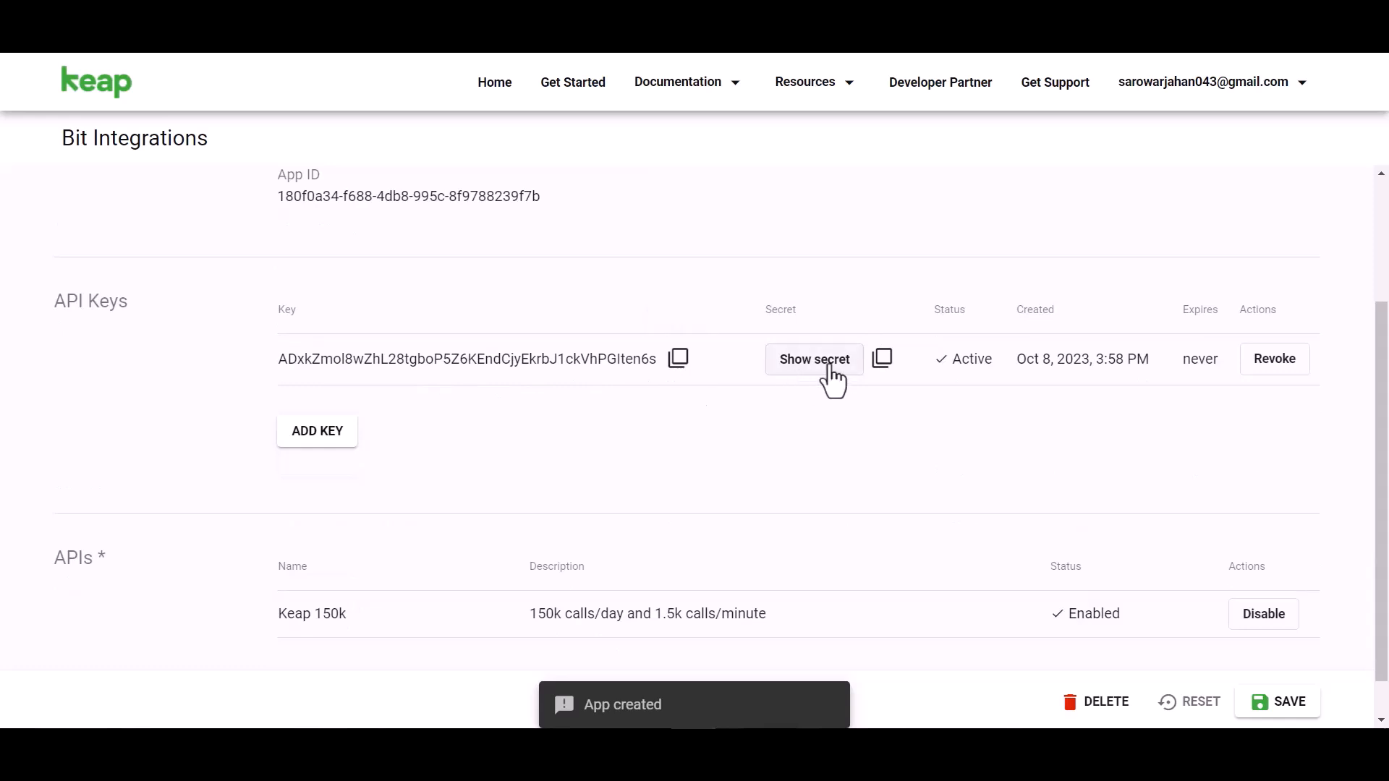
pyautogui.click(799, 365)
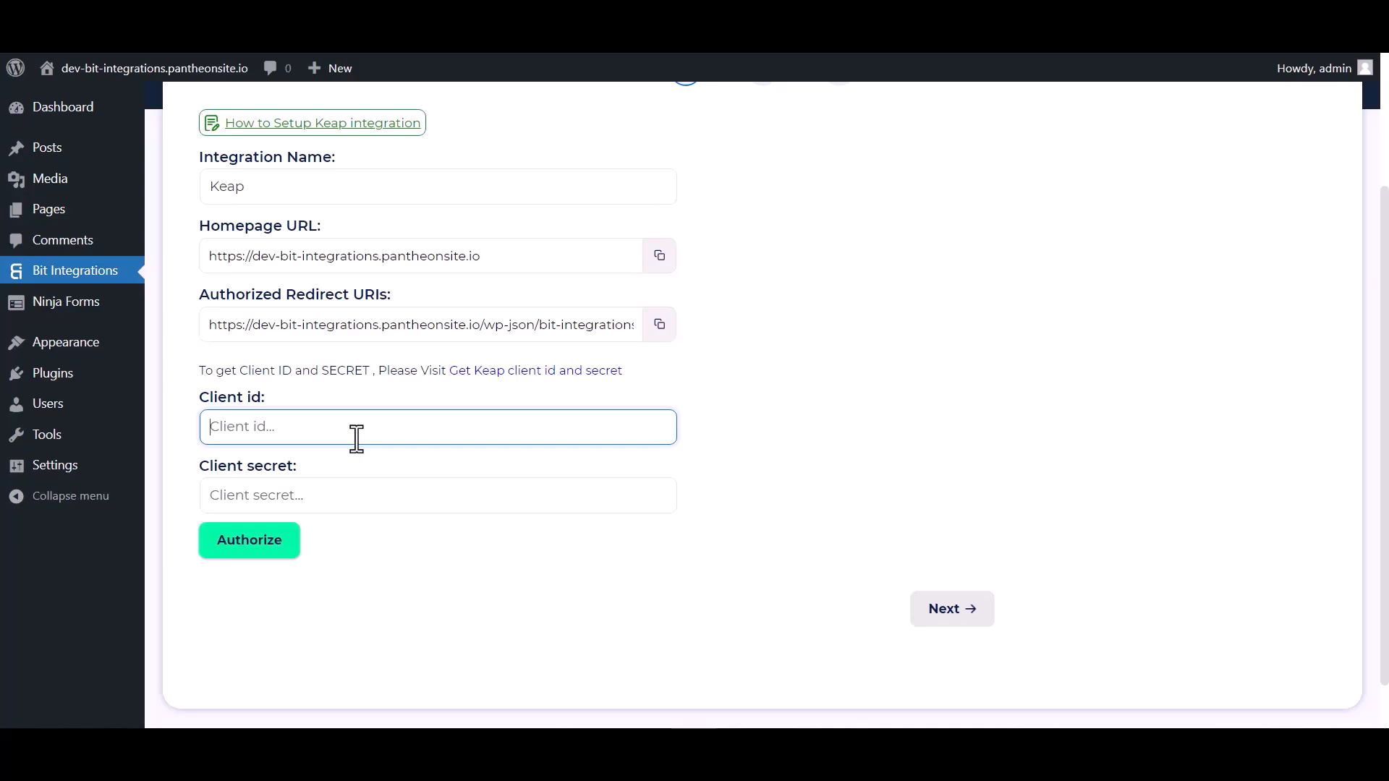
pyautogui.hotkey('ctrl', 'v')
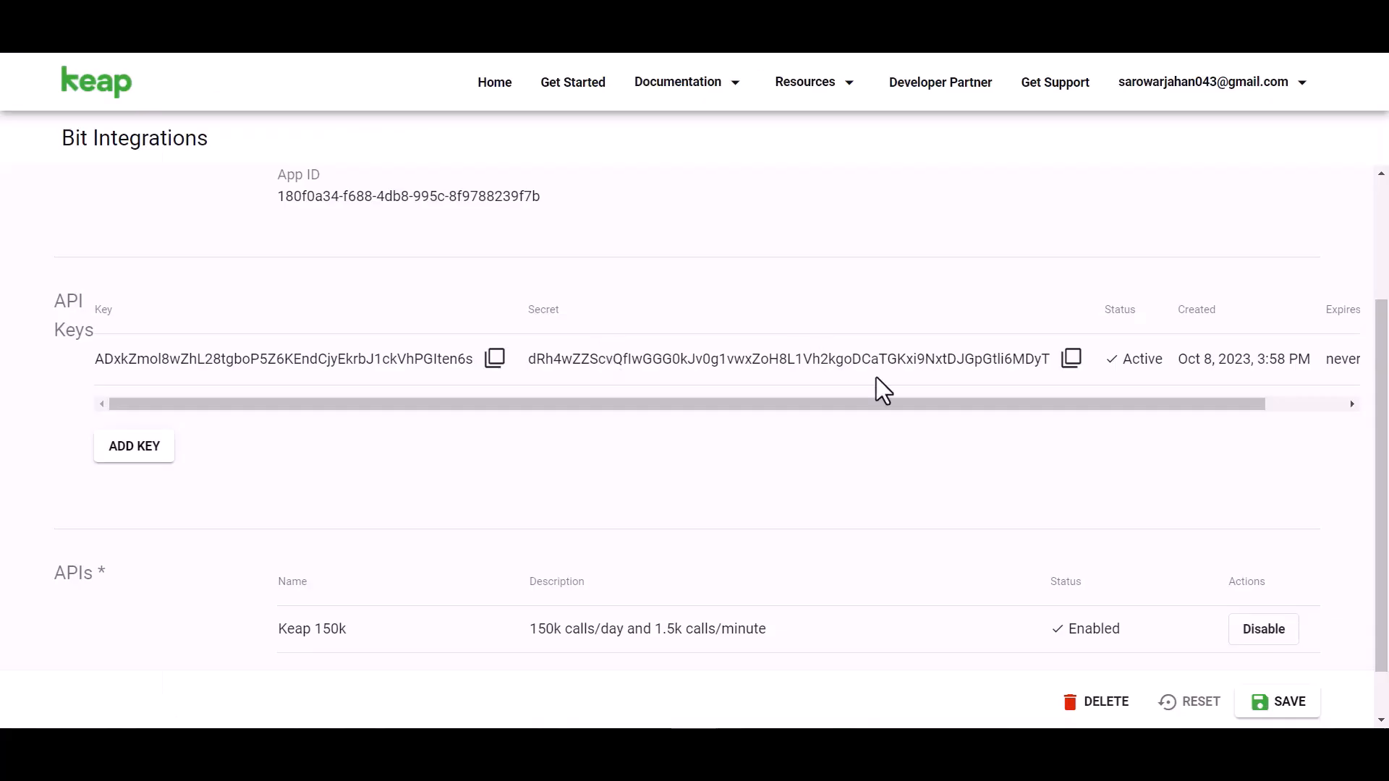
# Copy the app's secret and paste it into the Client secret field
pyautogui.click(1071, 358)
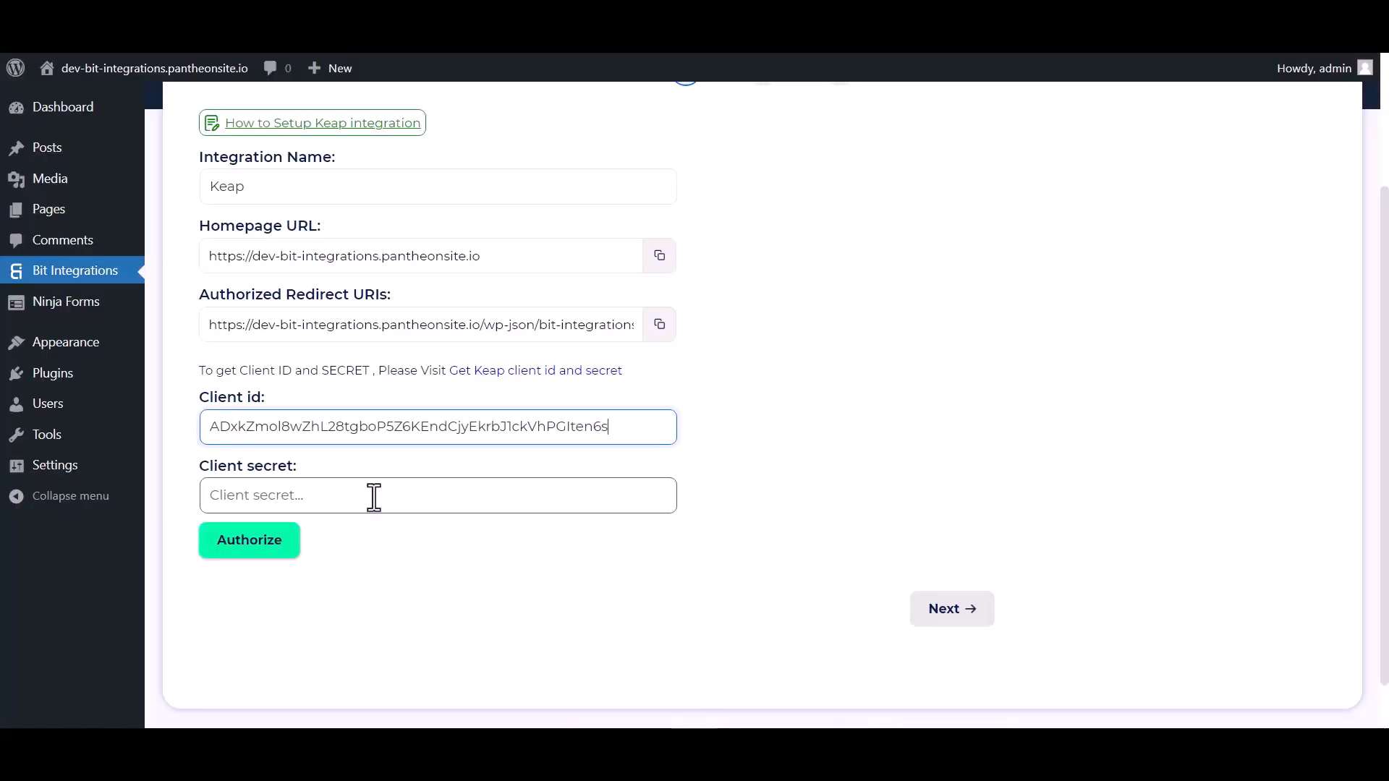
pyautogui.click(289, 496)
pyautogui.hotkey('ctrl', 'v')
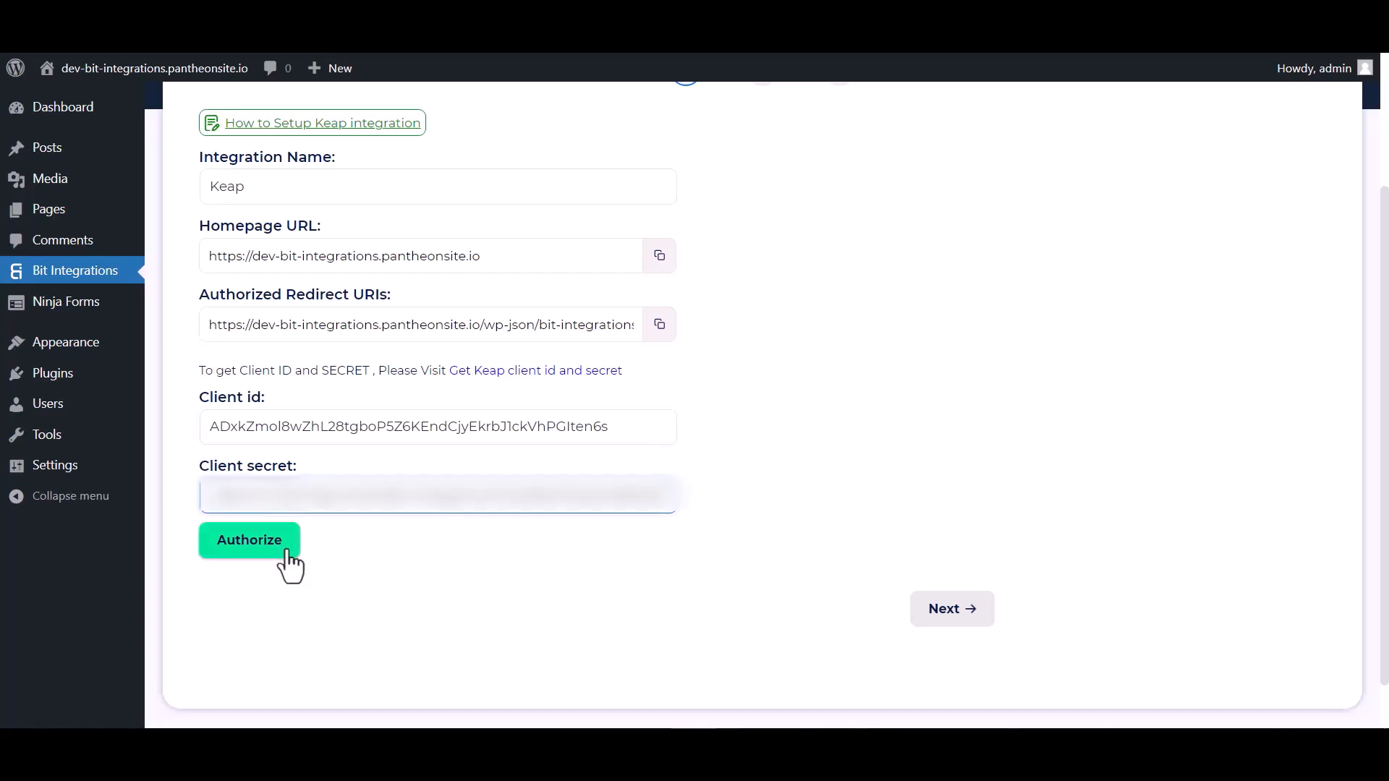
# Authorize the integration, allow access to the Keap application, and continue to field mapping
pyautogui.click(262, 551)
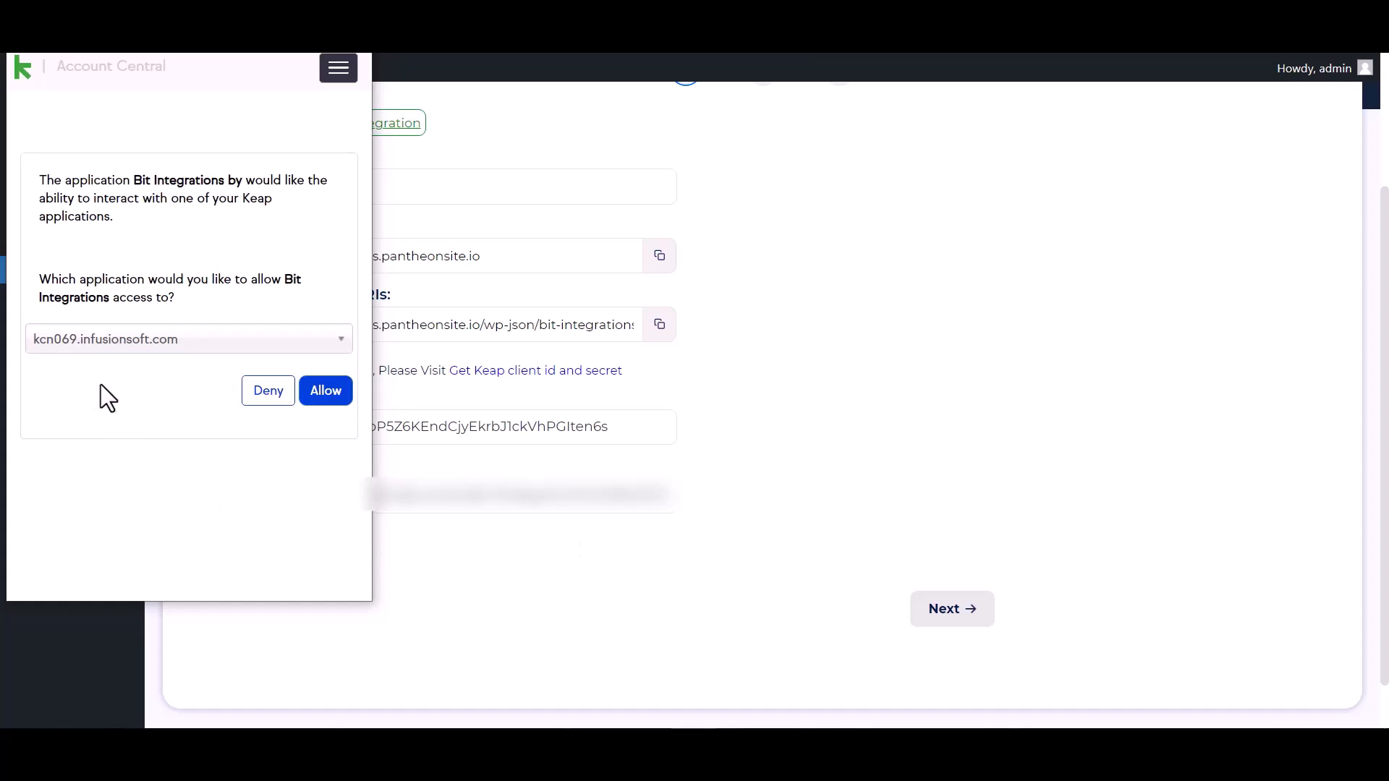
pyautogui.click(327, 393)
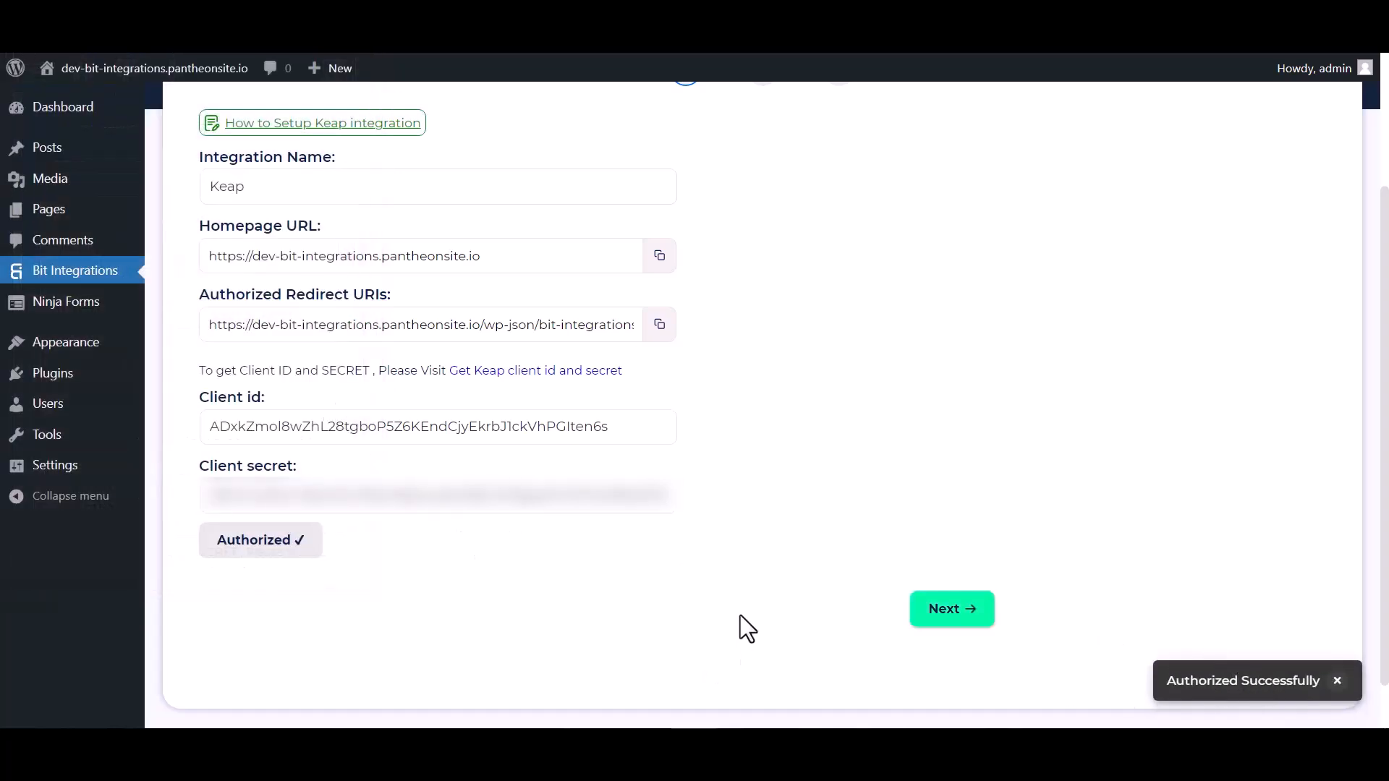
pyautogui.click(939, 610)
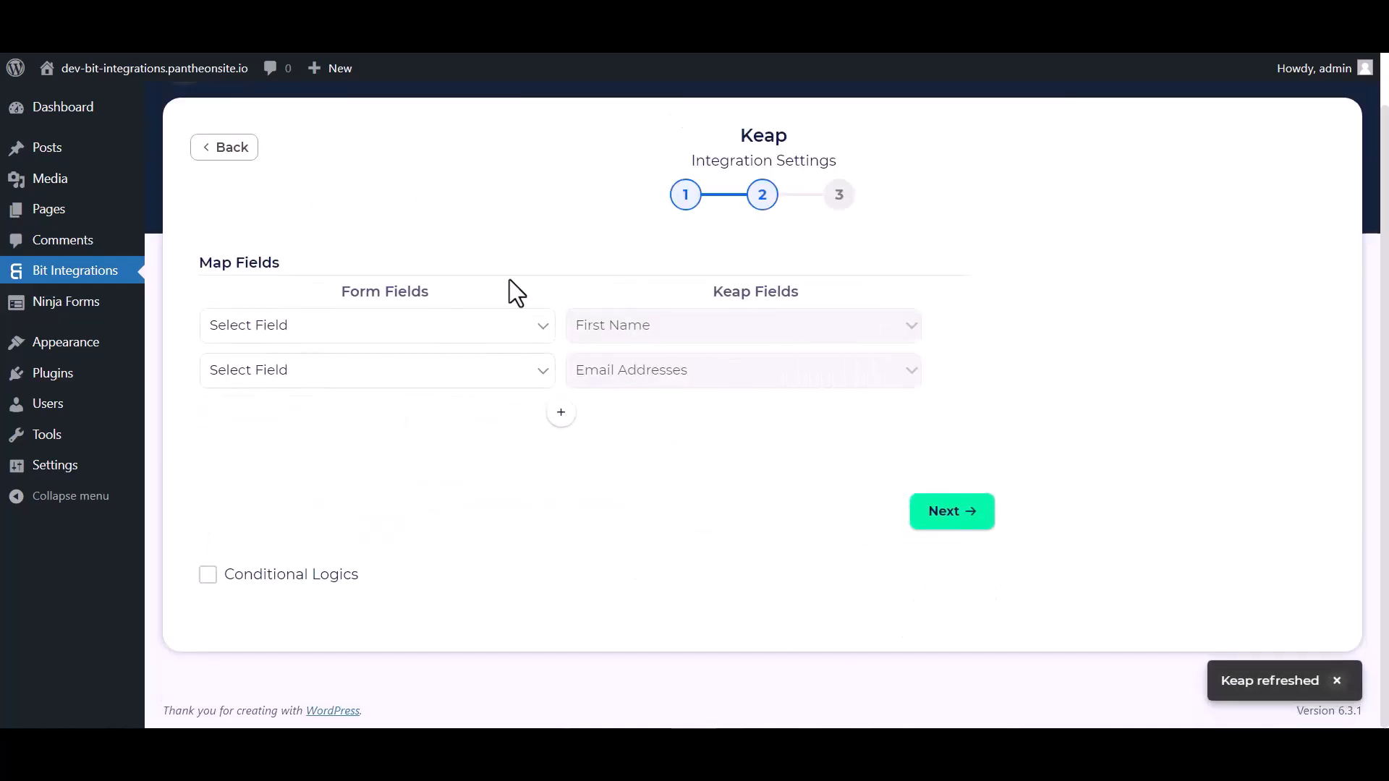
# Map the form's First Name to Keap's First Name and the form's Email to Email Addresses
pyautogui.click(363, 330)
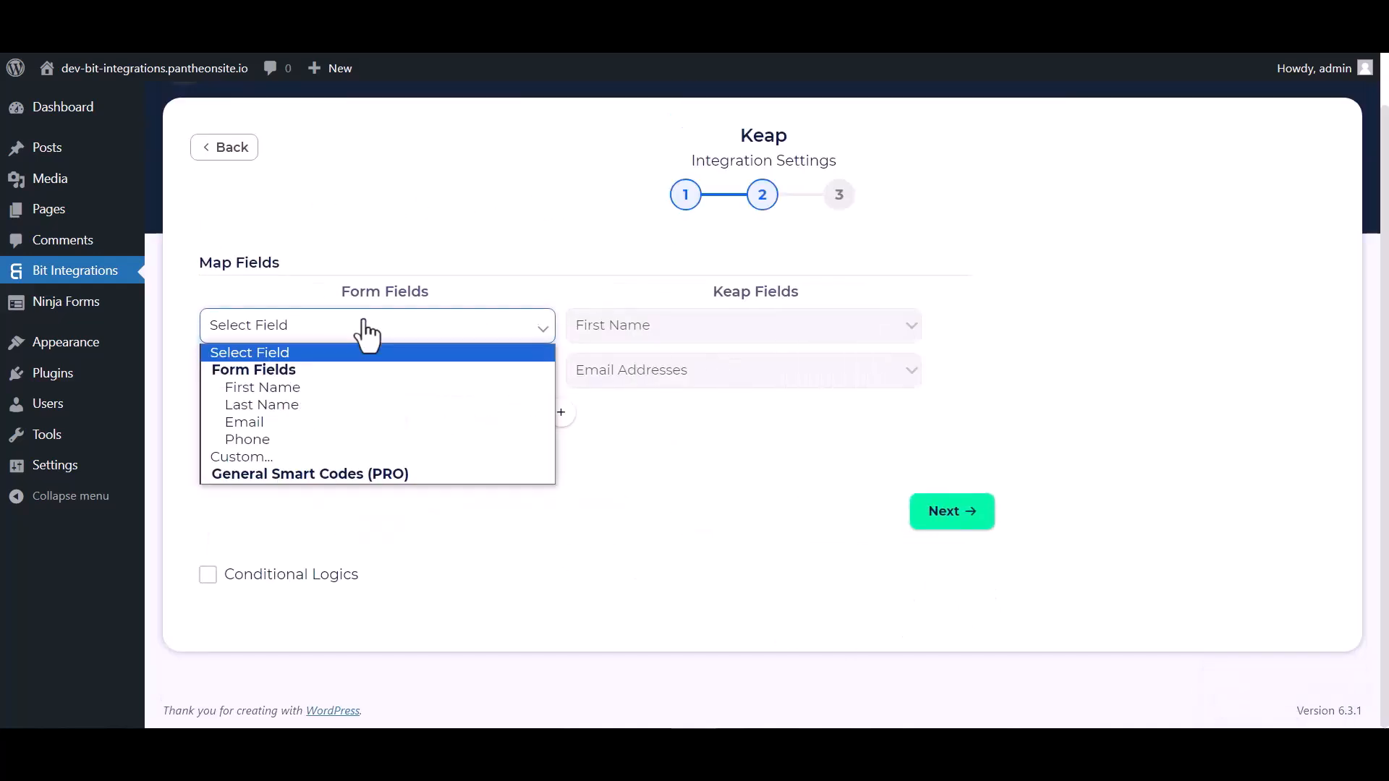
pyautogui.click(277, 386)
pyautogui.click(479, 378)
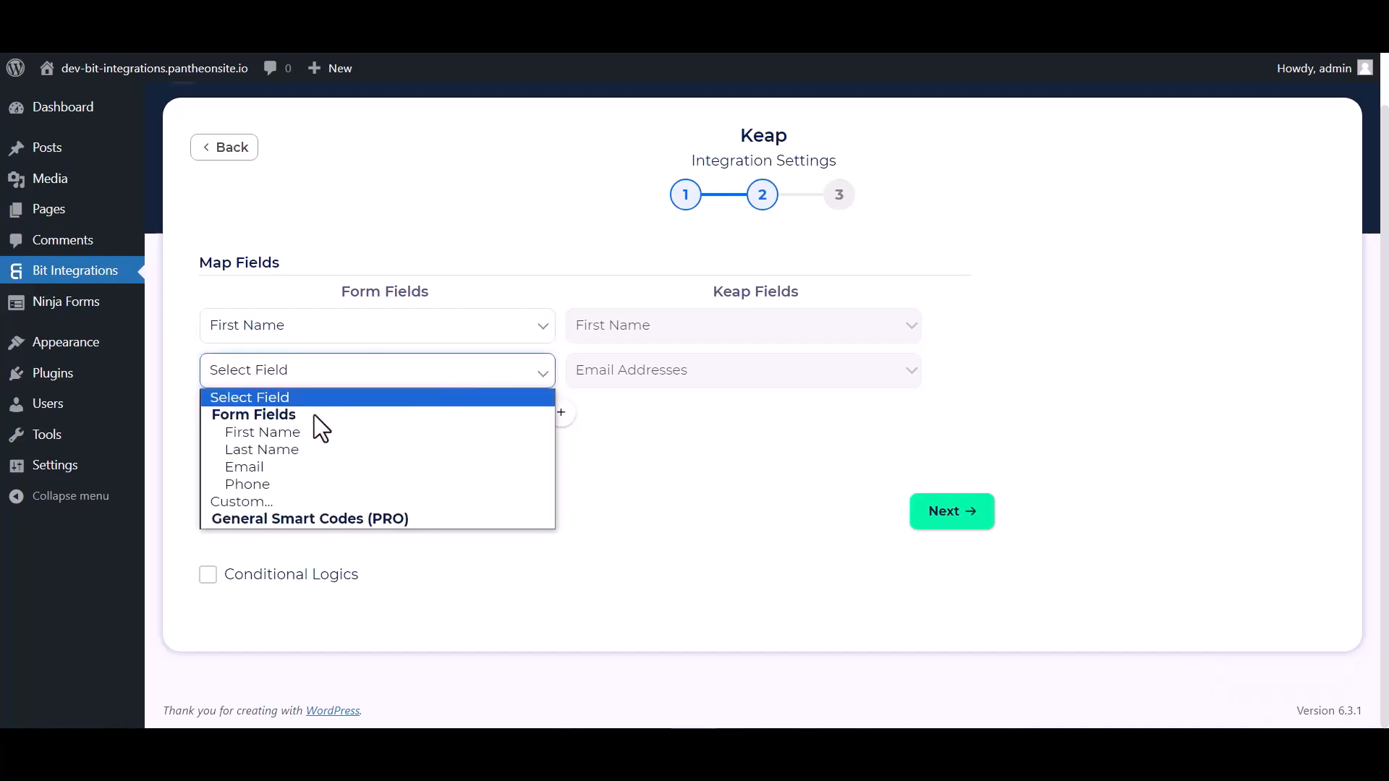
pyautogui.click(265, 466)
# Add a mapping row pairing the form's Last Name with Keap's Last Name
pyautogui.click(568, 418)
pyautogui.click(612, 422)
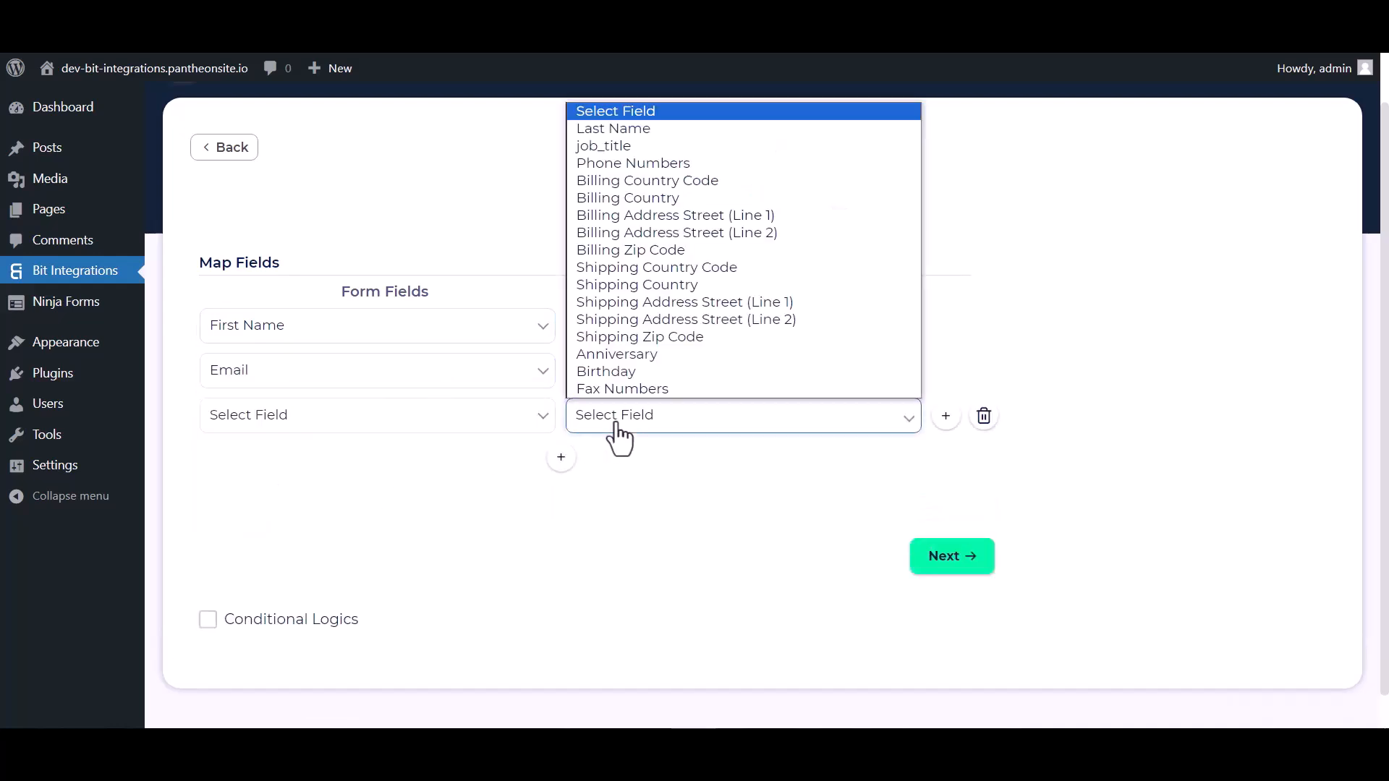
pyautogui.click(622, 128)
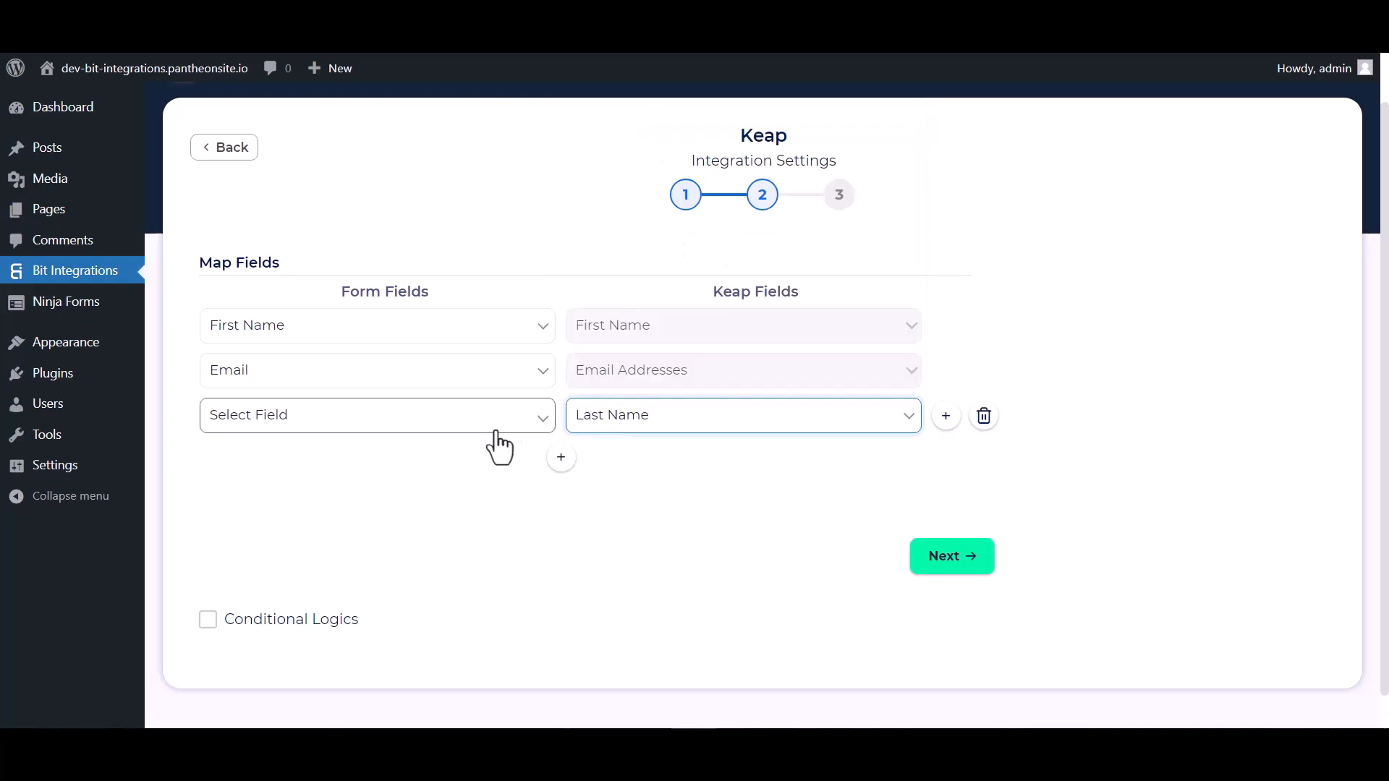
pyautogui.click(499, 423)
pyautogui.click(259, 496)
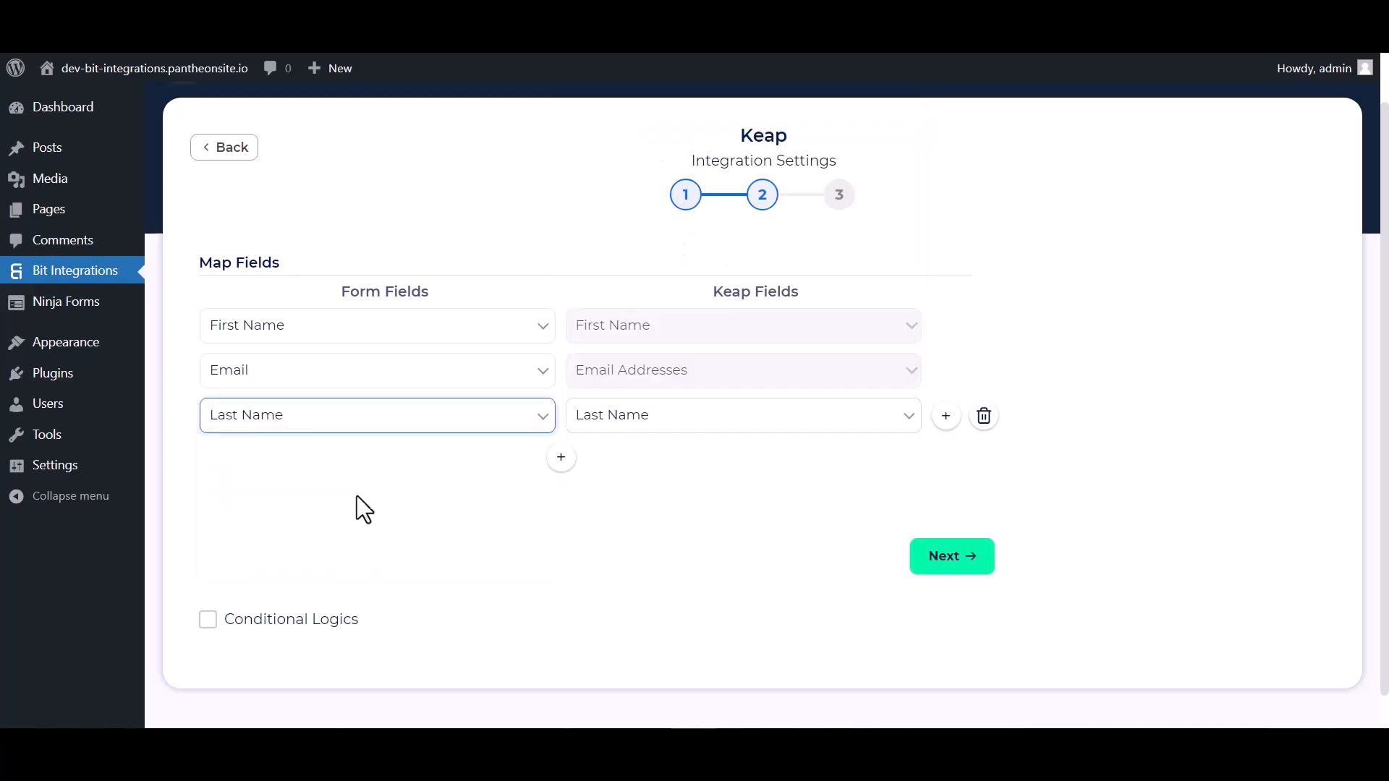
# Add another mapping row pairing the form's Phone with Keap's Phone Numbers
pyautogui.click(562, 458)
pyautogui.click(608, 464)
pyautogui.click(608, 209)
pyautogui.click(498, 467)
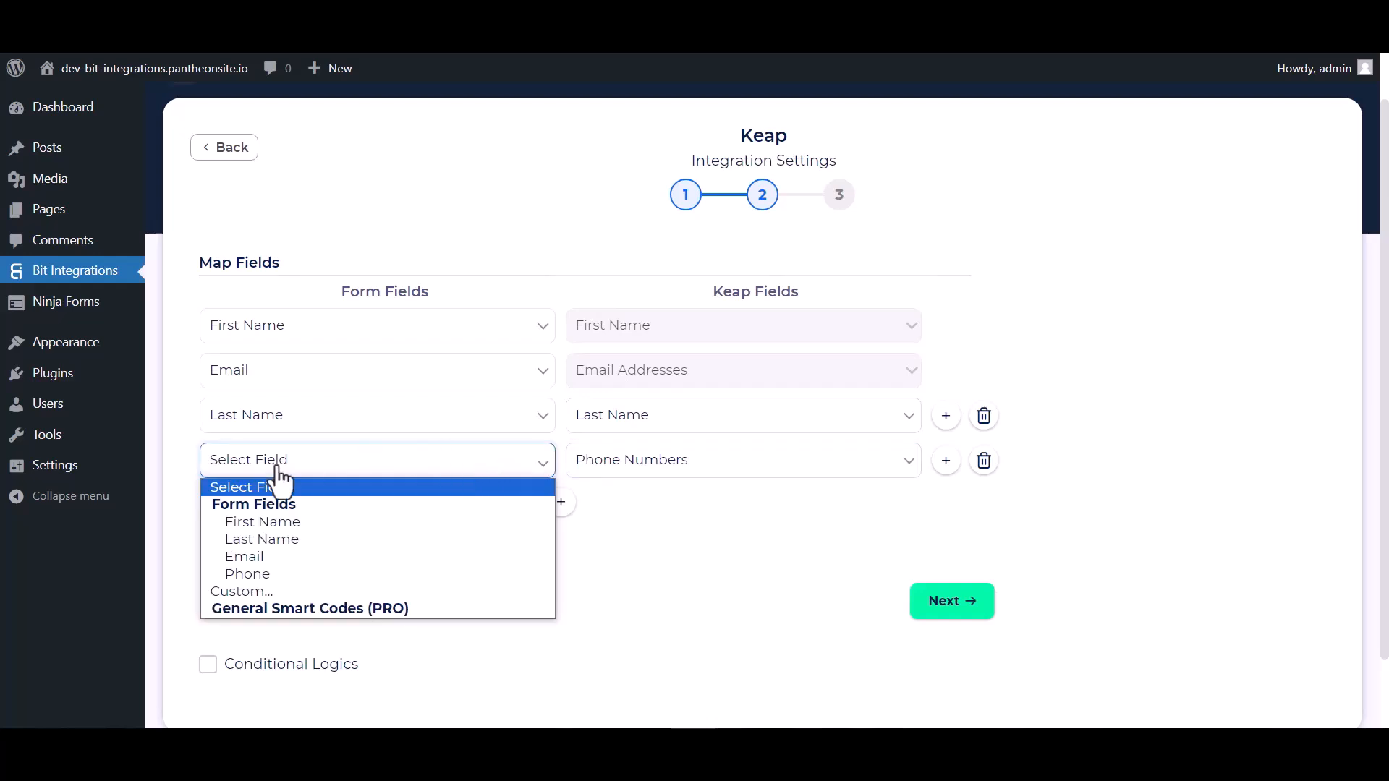
pyautogui.click(249, 574)
pyautogui.scroll(-1, 504, 565)
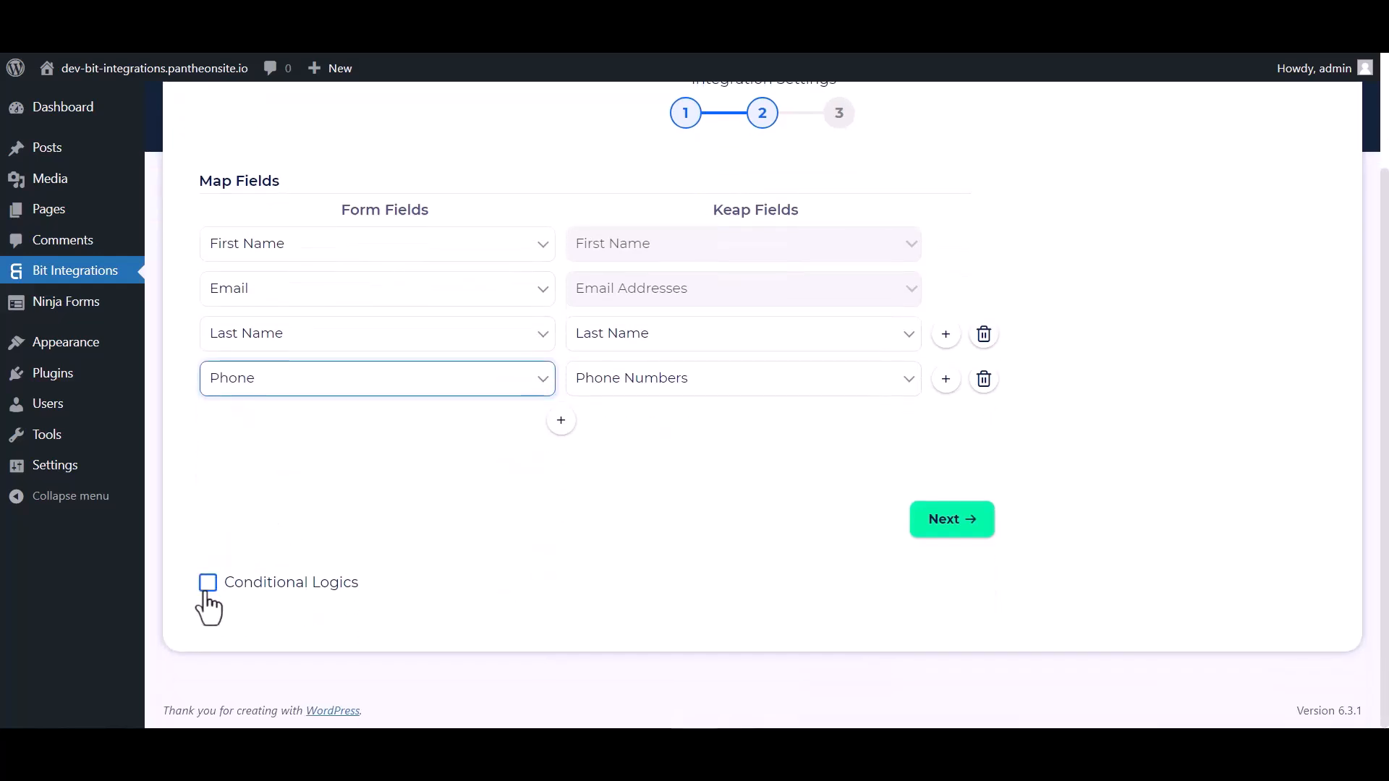
pyautogui.click(208, 583)
pyautogui.scroll(-3, 392, 596)
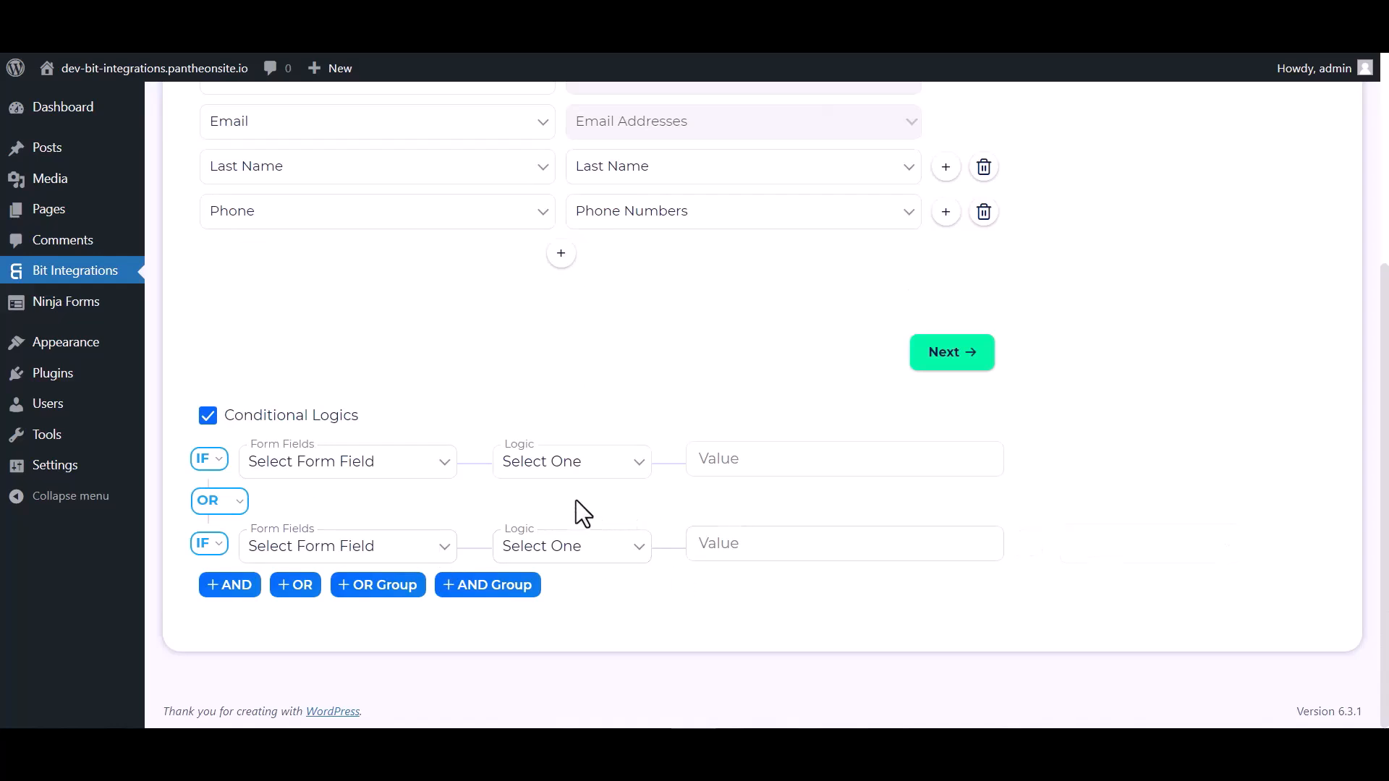
pyautogui.click(208, 416)
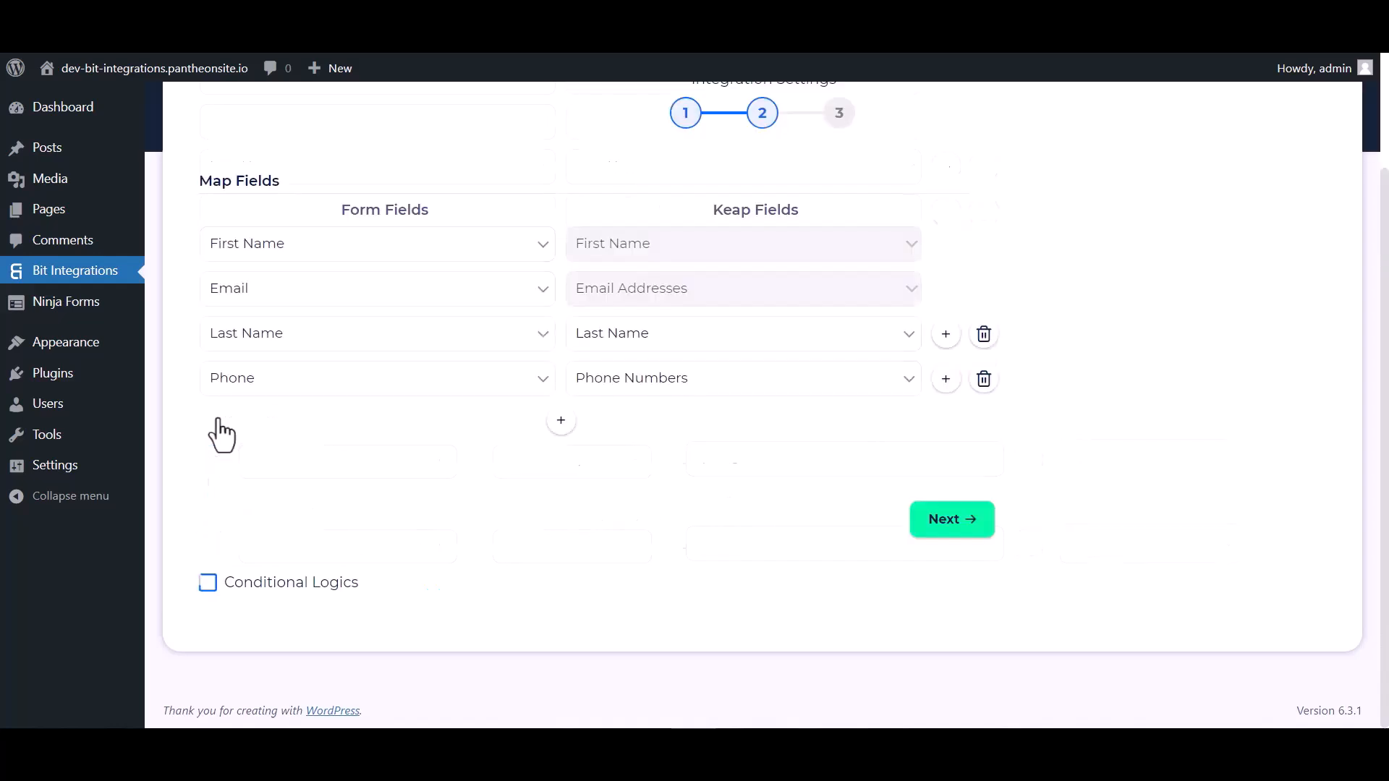
# Continue past field mapping and save the Keap integration
pyautogui.click(954, 522)
pyautogui.click(759, 348)
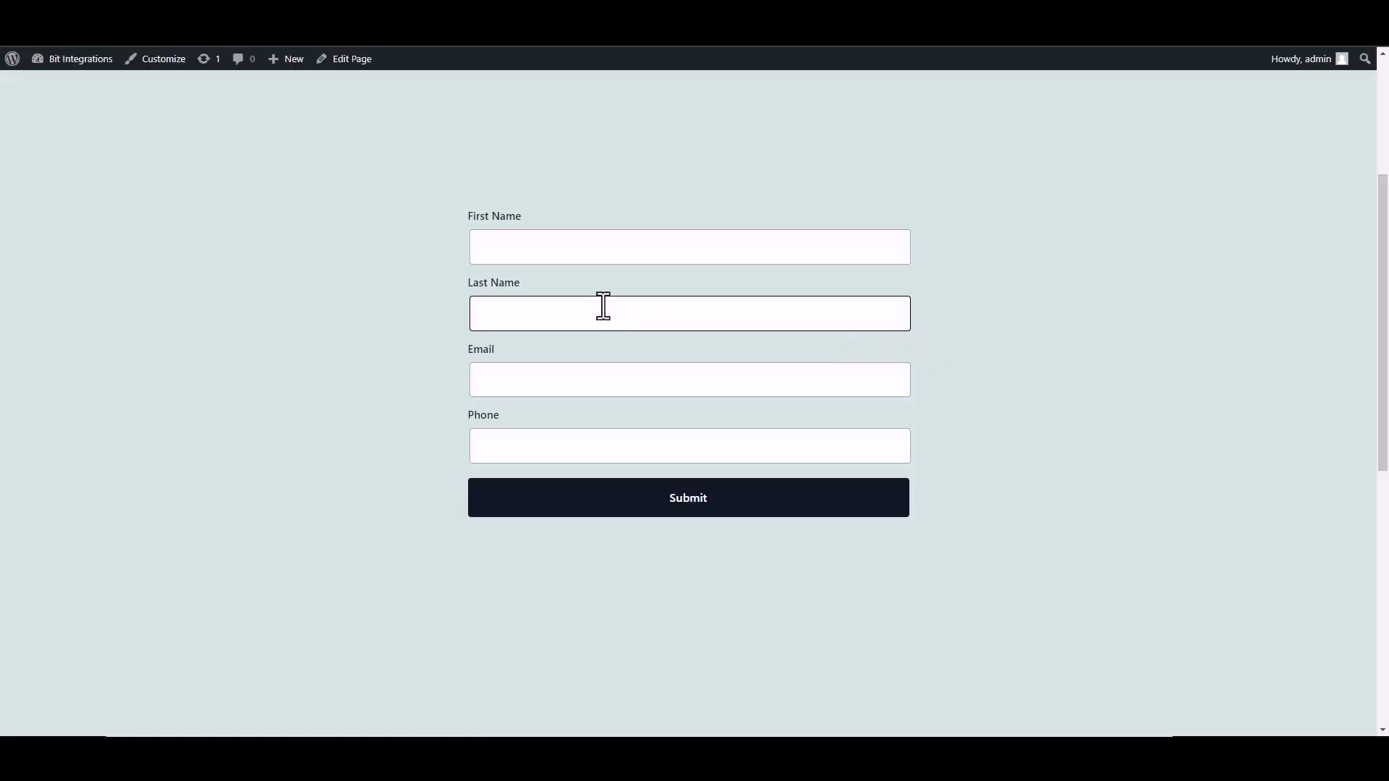
# On the live form page, enter Bit as the first name and Integrations as the last name
pyautogui.click(617, 248)
pyautogui.write('Bit')
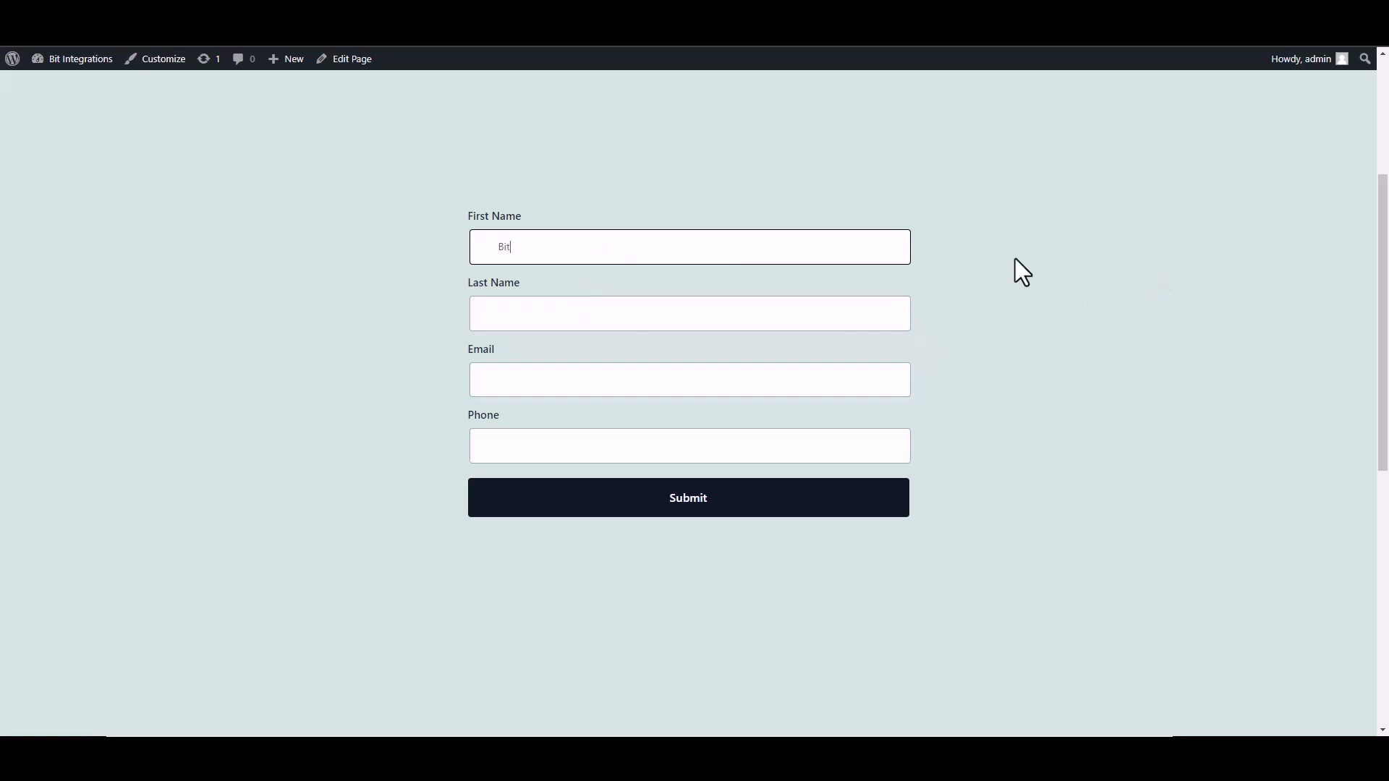
pyautogui.click(862, 316)
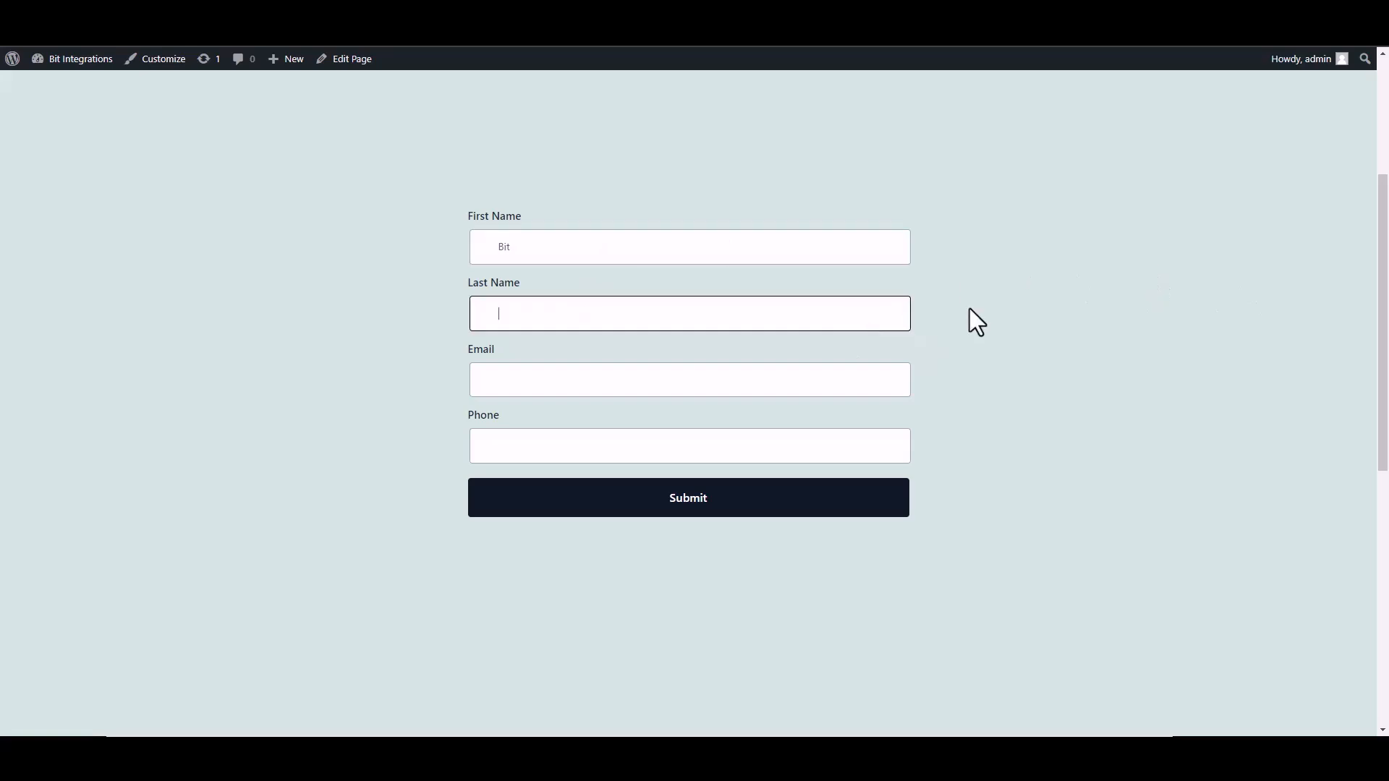
pyautogui.write('Integrations')
# Fill in the test contact's e-mail address and phone number, then submit the form
pyautogui.click(818, 376)
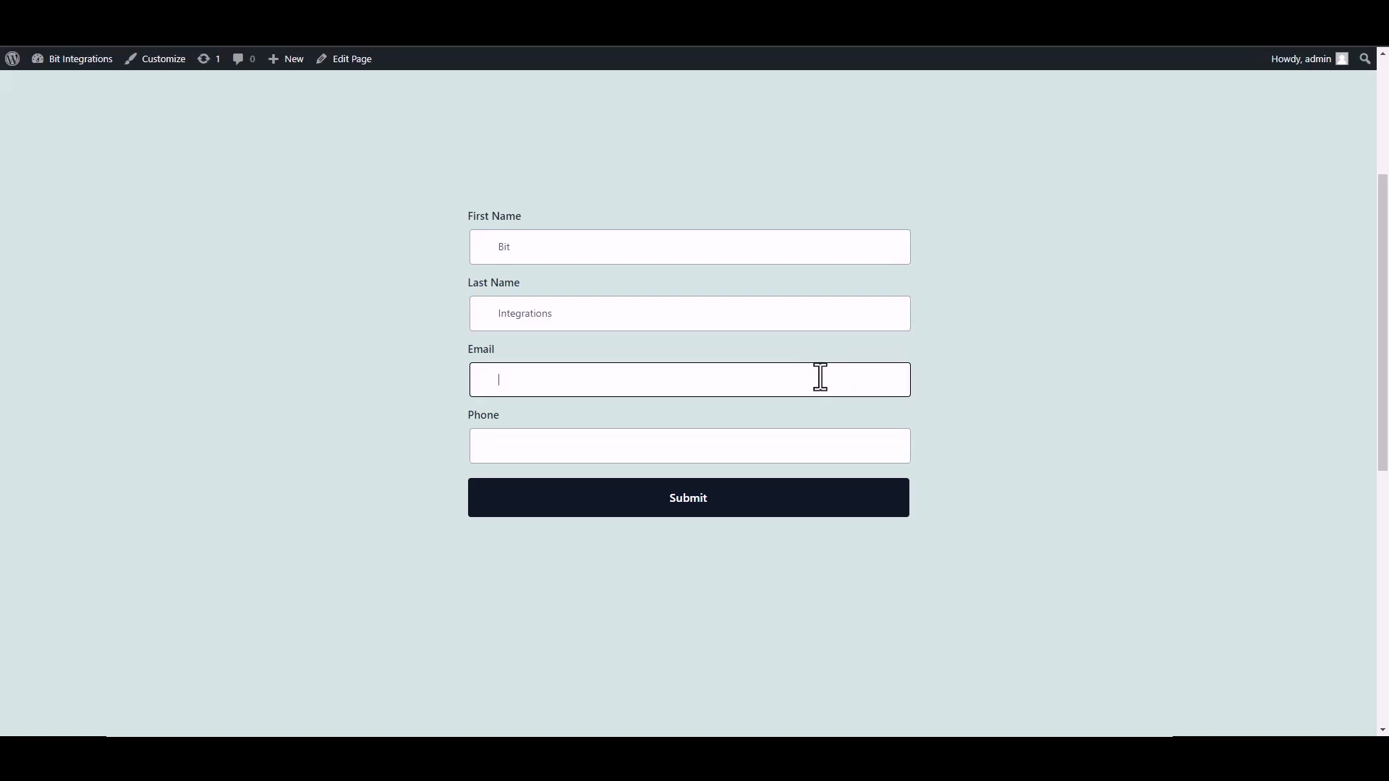
pyautogui.click(871, 444)
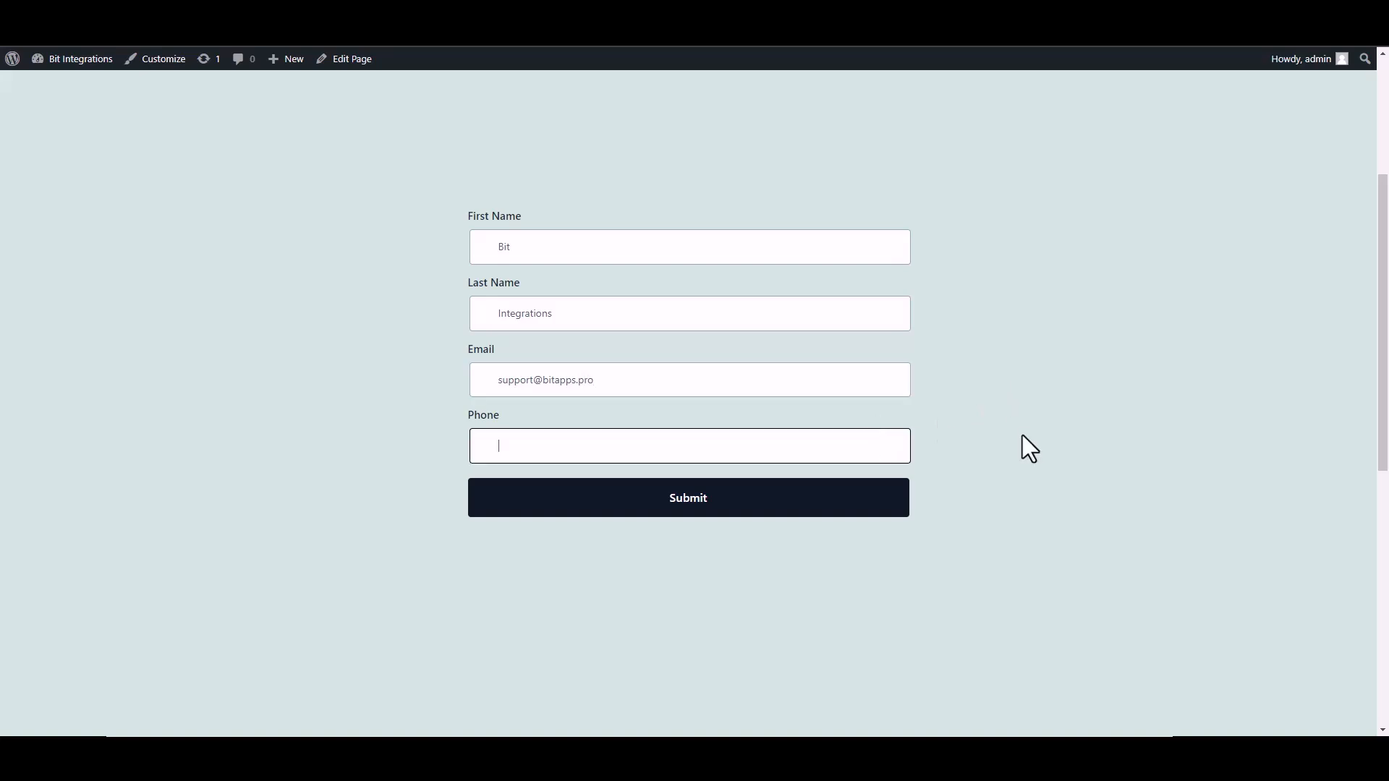
pyautogui.write('4444')
pyautogui.write('555666')
pyautogui.click(877, 510)
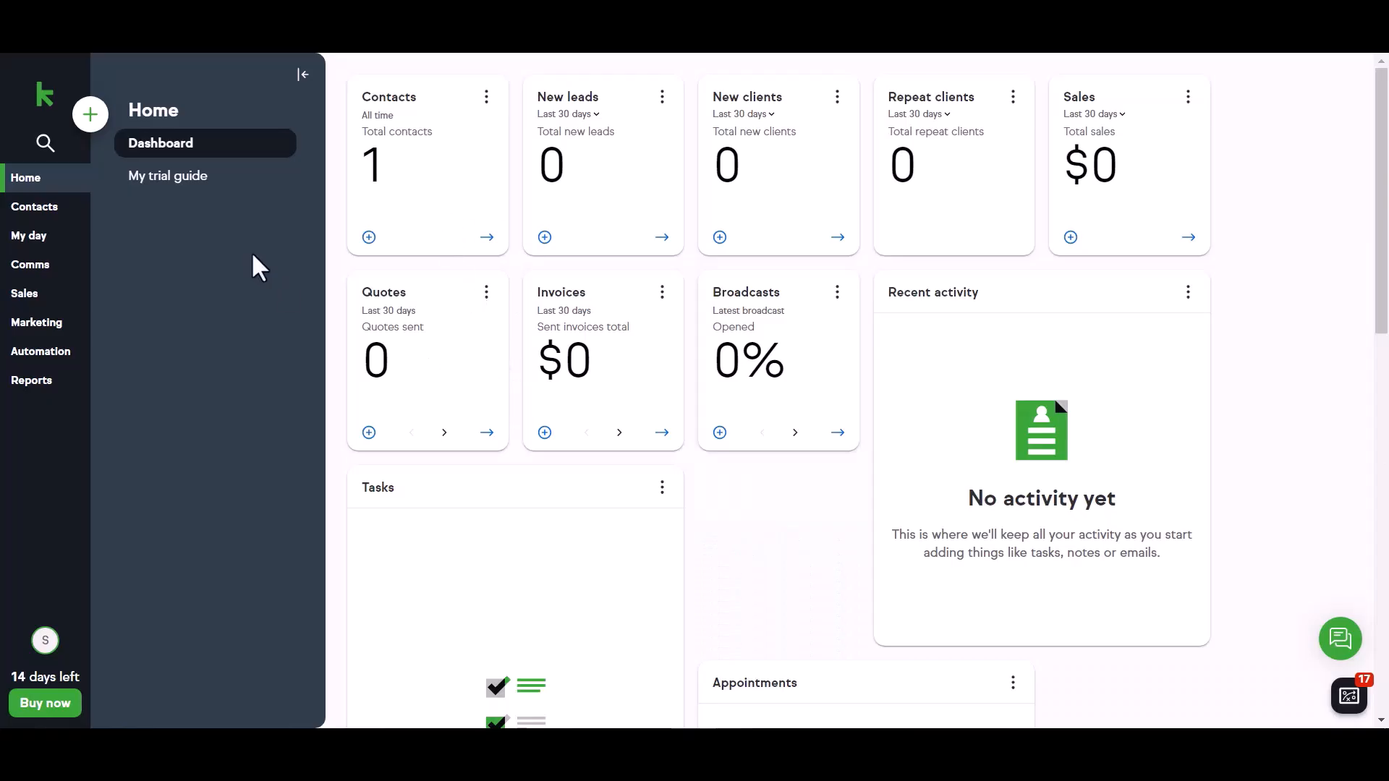
# Open the Bit contact in Keap's contacts list and review its submitted details
pyautogui.click(62, 212)
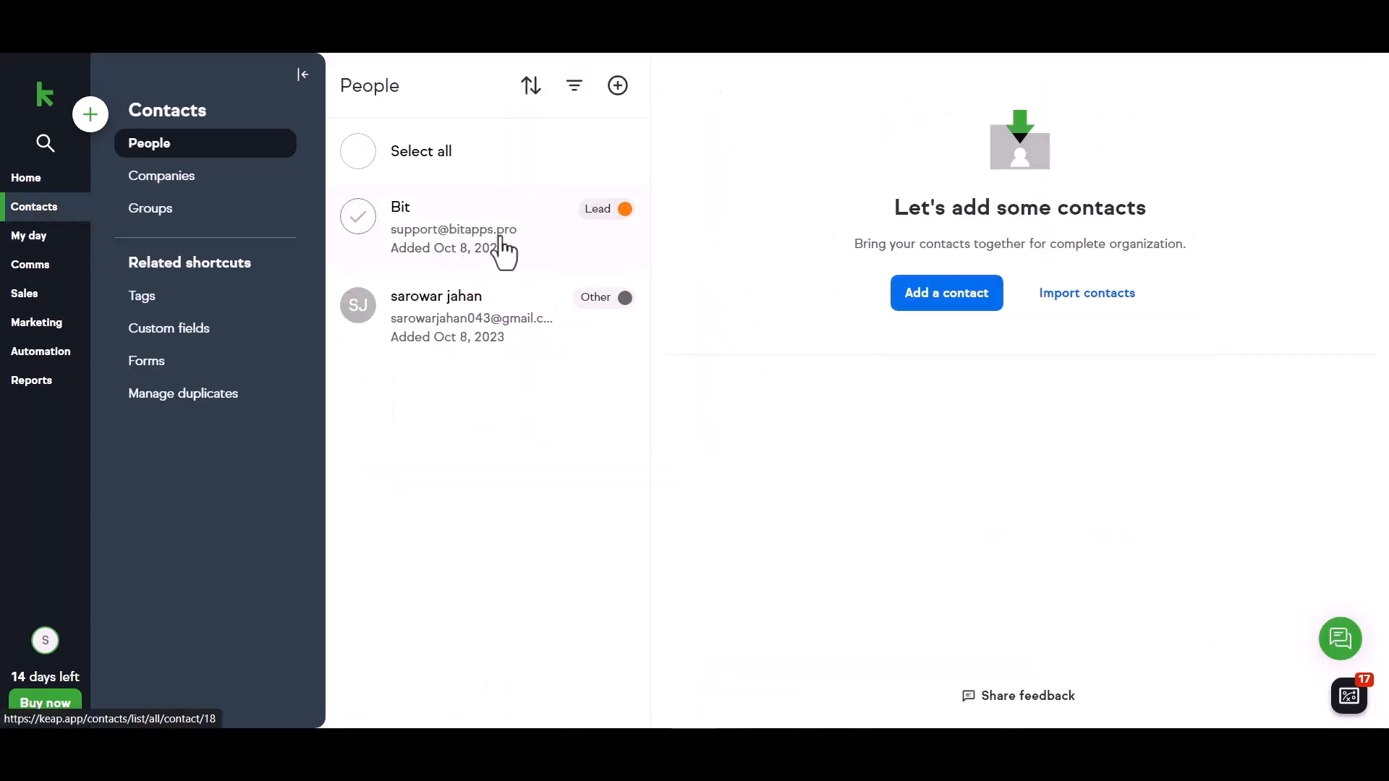
pyautogui.click(429, 231)
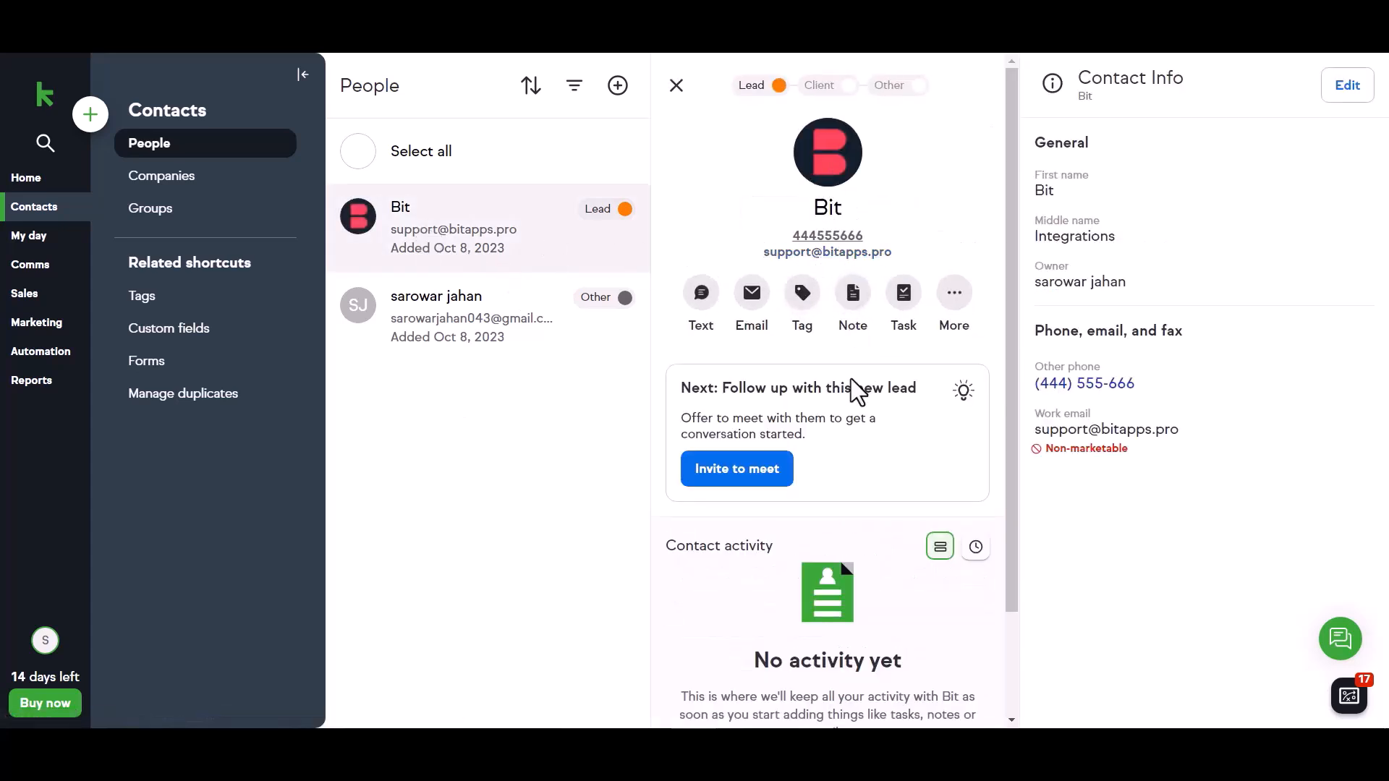
pyautogui.scroll(-1, 851, 379)
pyautogui.scroll(-1, 851, 379)
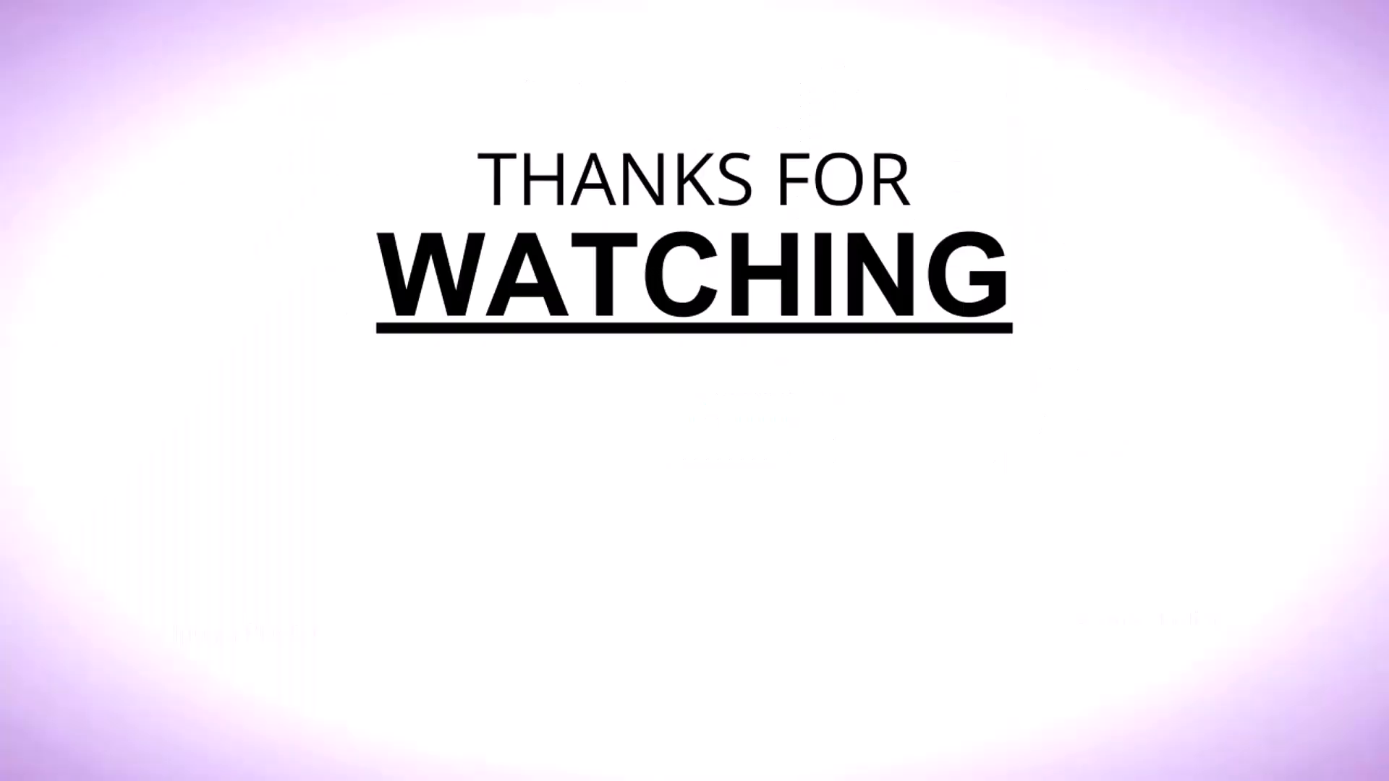